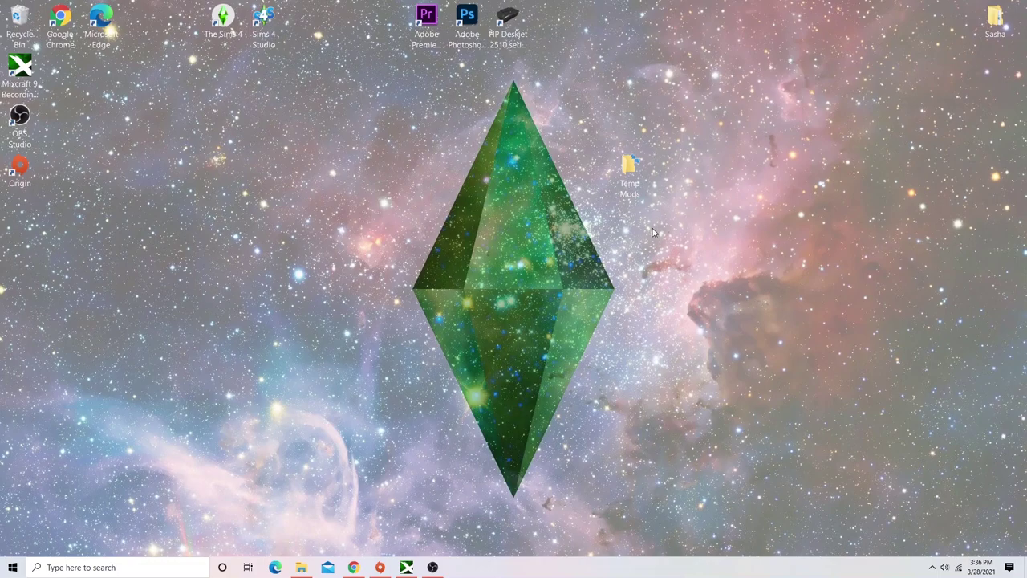
# - Drag the Temp Mods folder higher up on the desktop
pyautogui.moveTo(626, 197); pyautogui.dragTo(667, 132)
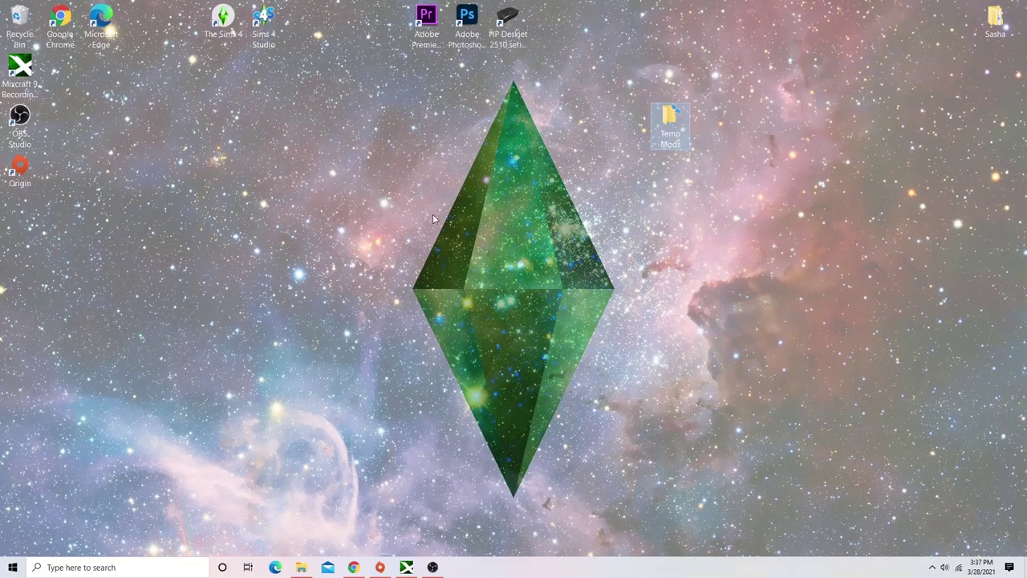
# - Open C:\Program Files (x86)\Origin Games in File Explorer and snap it to the left half
pyautogui.click(301, 566)
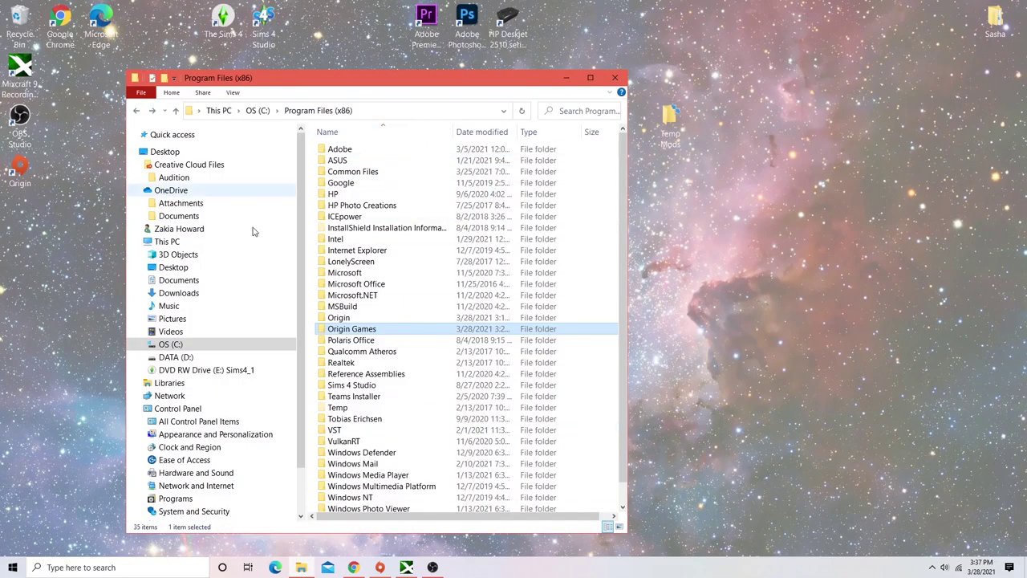
pyautogui.click(221, 349)
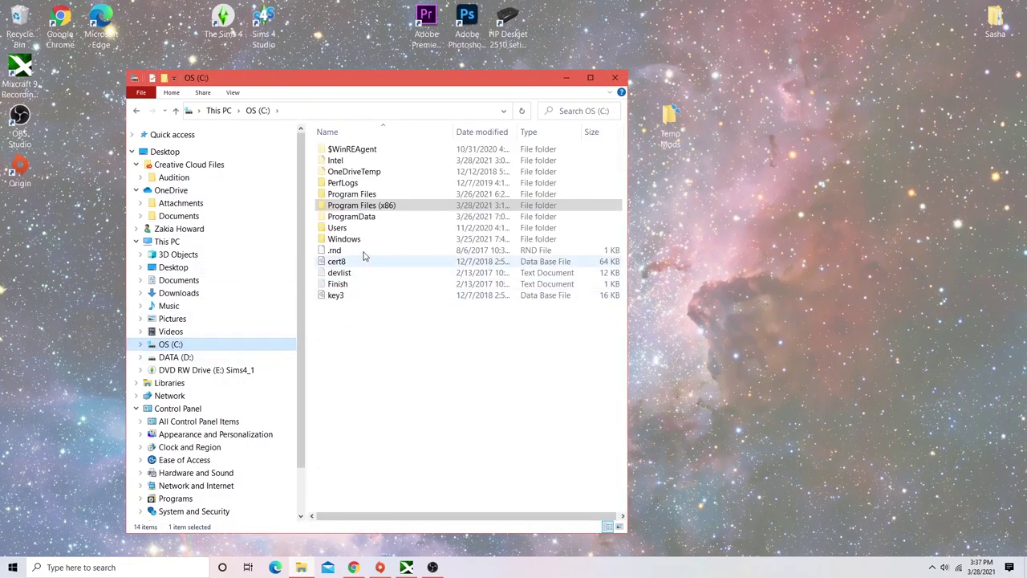
pyautogui.doubleClick(417, 211)
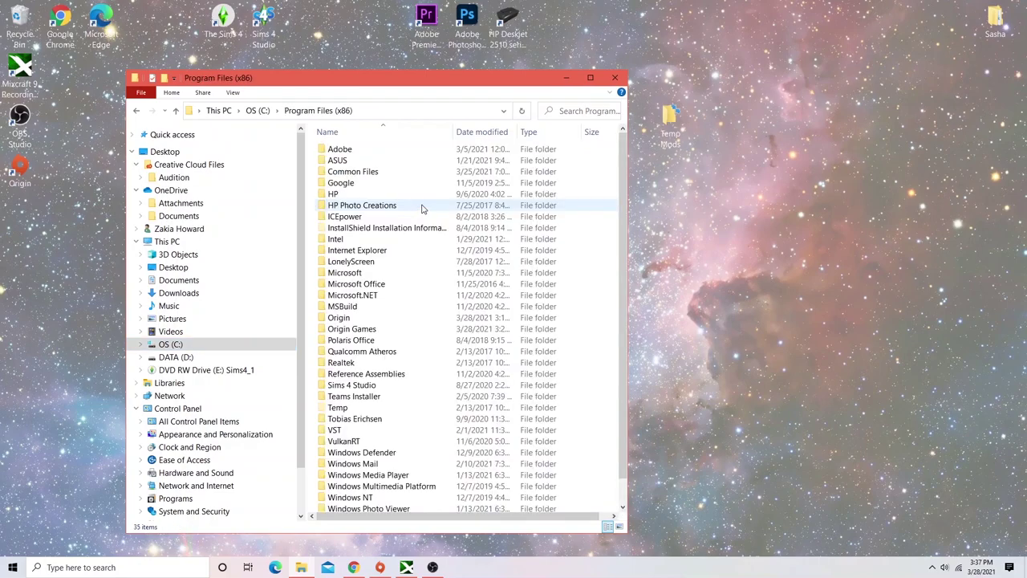
pyautogui.doubleClick(390, 329)
pyautogui.moveTo(470, 78); pyautogui.dragTo(1, 122)
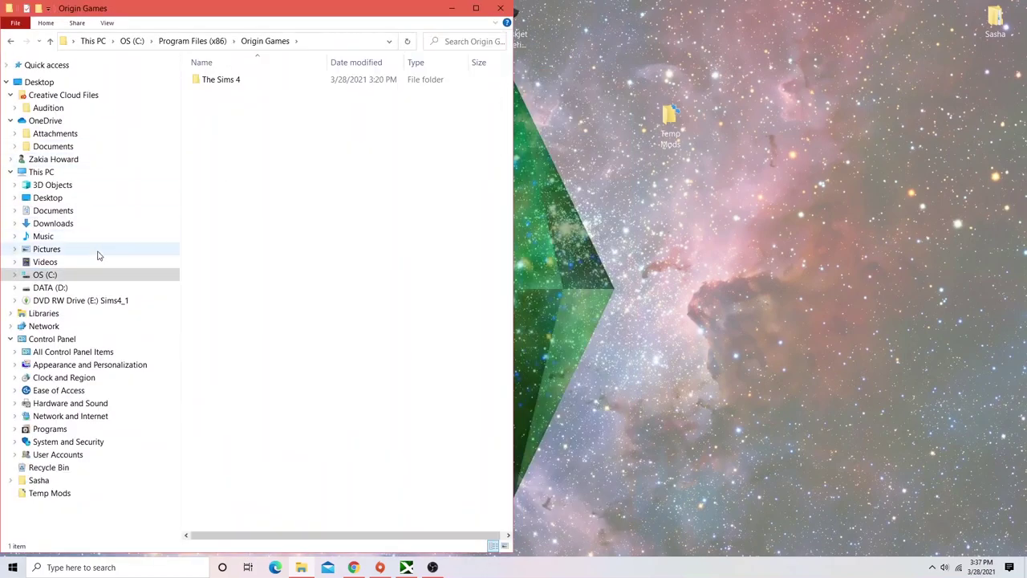
# - Open DATA (D:) in a new window snapped right, at Program Files (x86)\Origin Games
pyautogui.rightClick(78, 277)
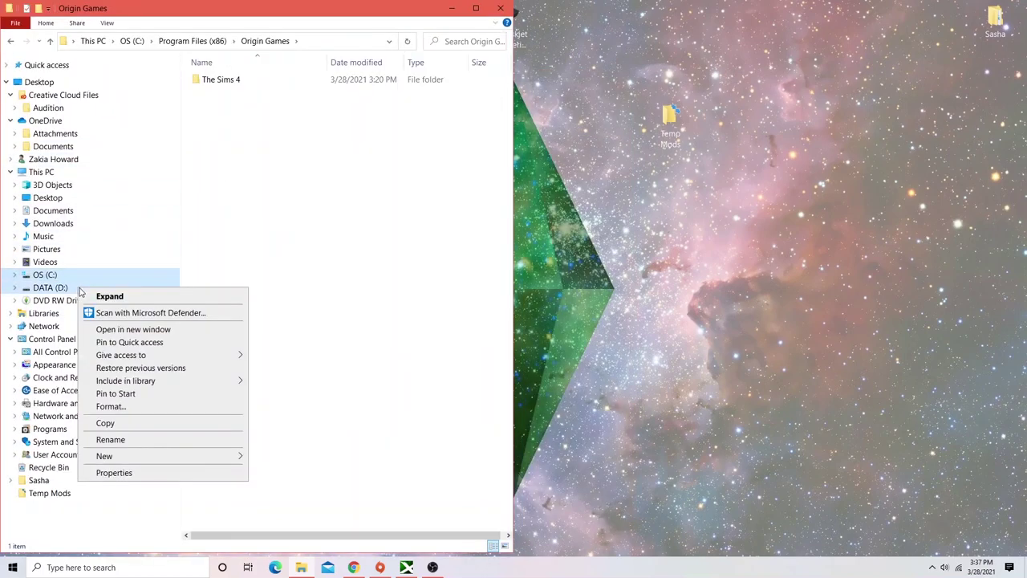
pyautogui.click(134, 330)
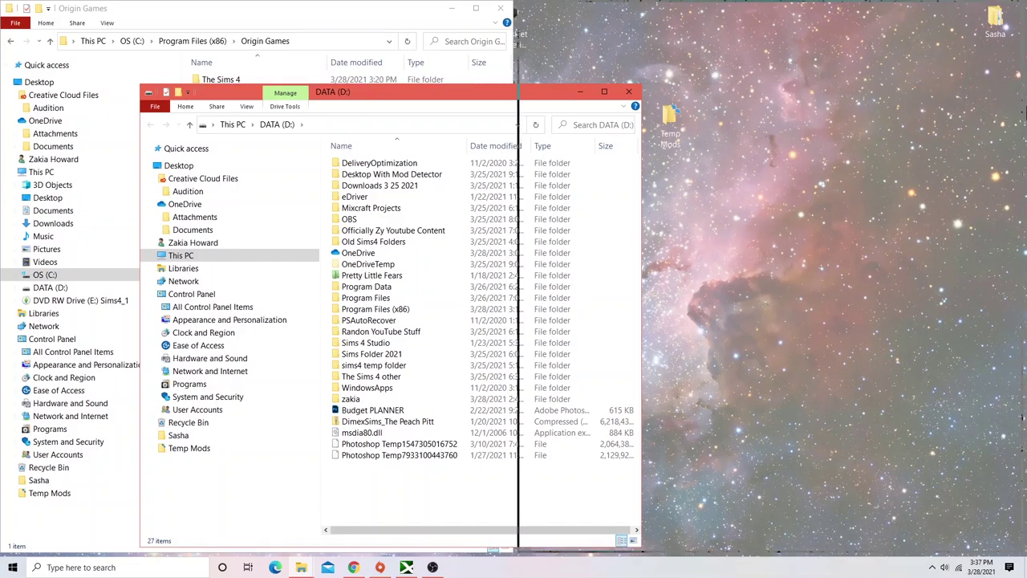
pyautogui.press('super+Right')
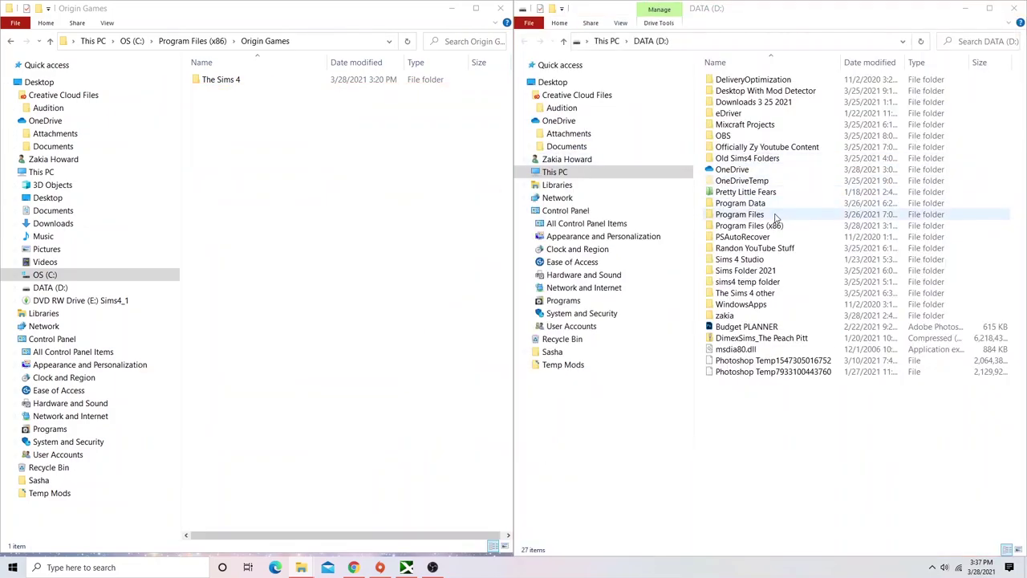
pyautogui.doubleClick(771, 226)
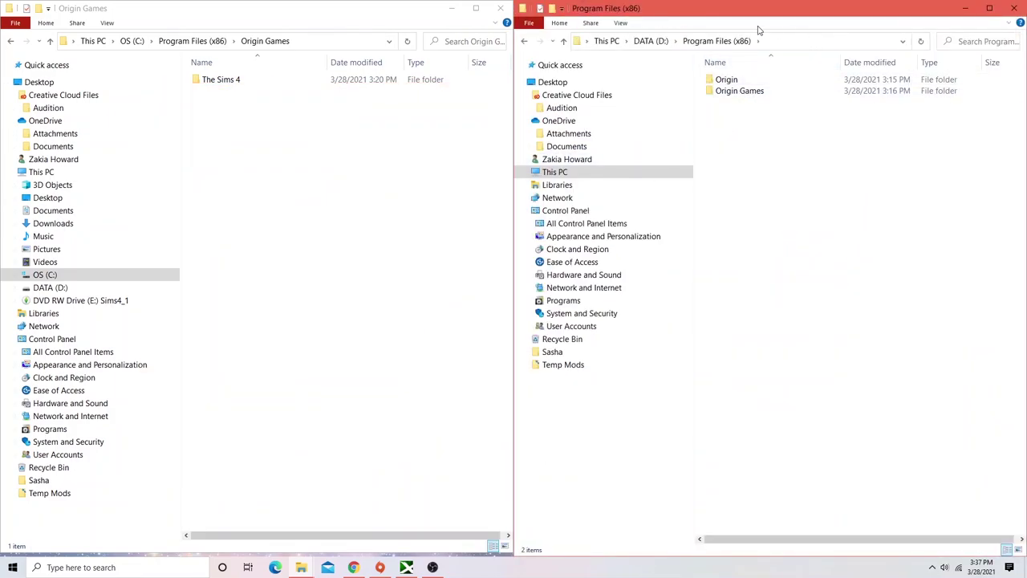
pyautogui.doubleClick(746, 95)
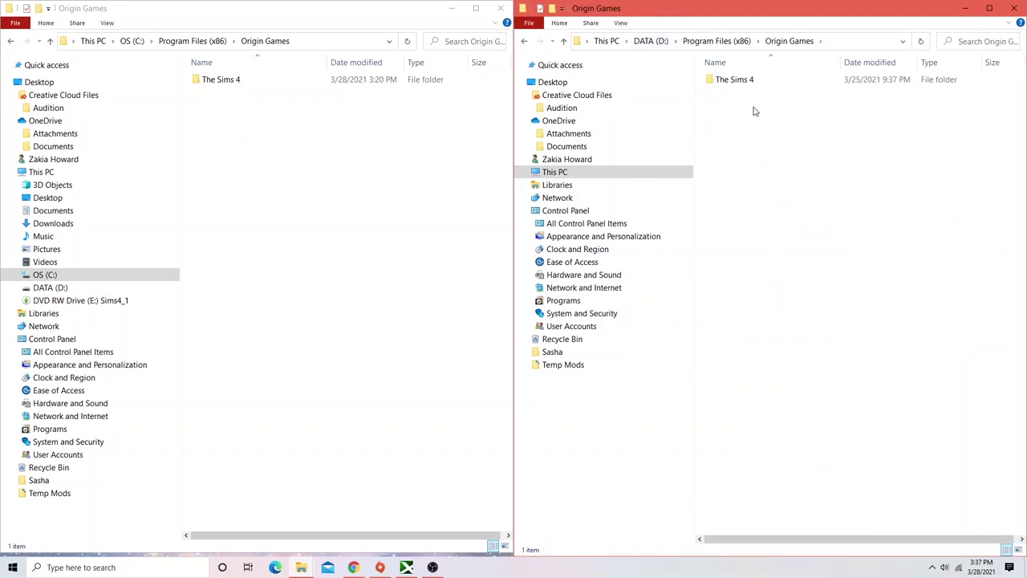
# - Cut The Sims 4 folder on C:, then open The Sims 4 folder on D:
pyautogui.rightClick(247, 77)
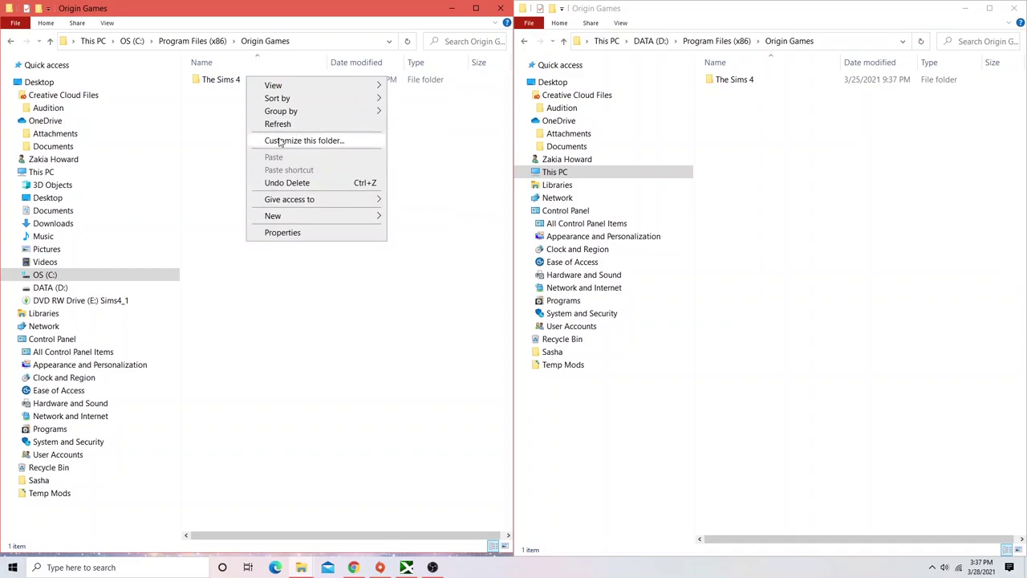
pyautogui.click(228, 86)
pyautogui.rightClick(229, 84)
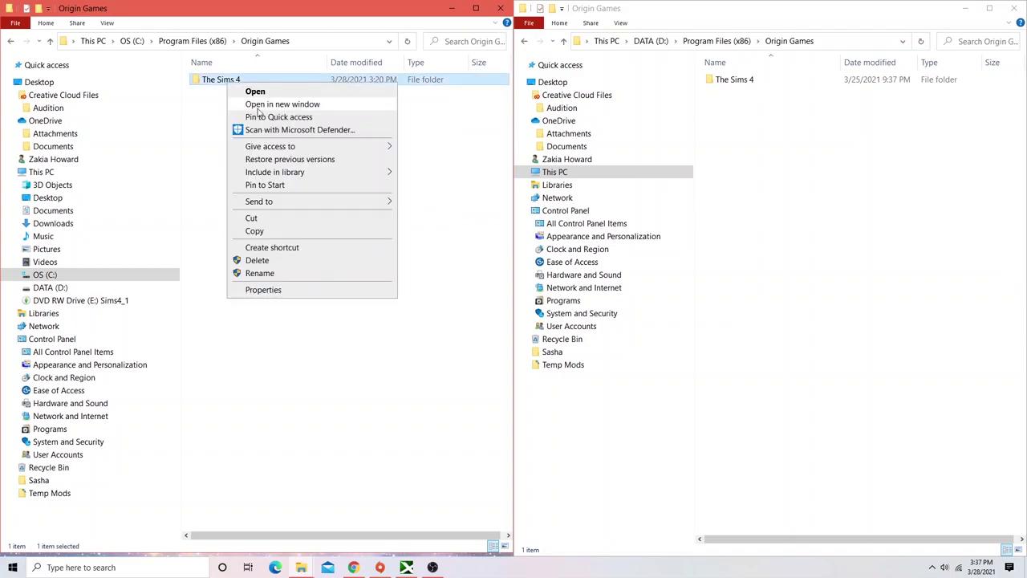
pyautogui.click(273, 221)
pyautogui.rightClick(754, 169)
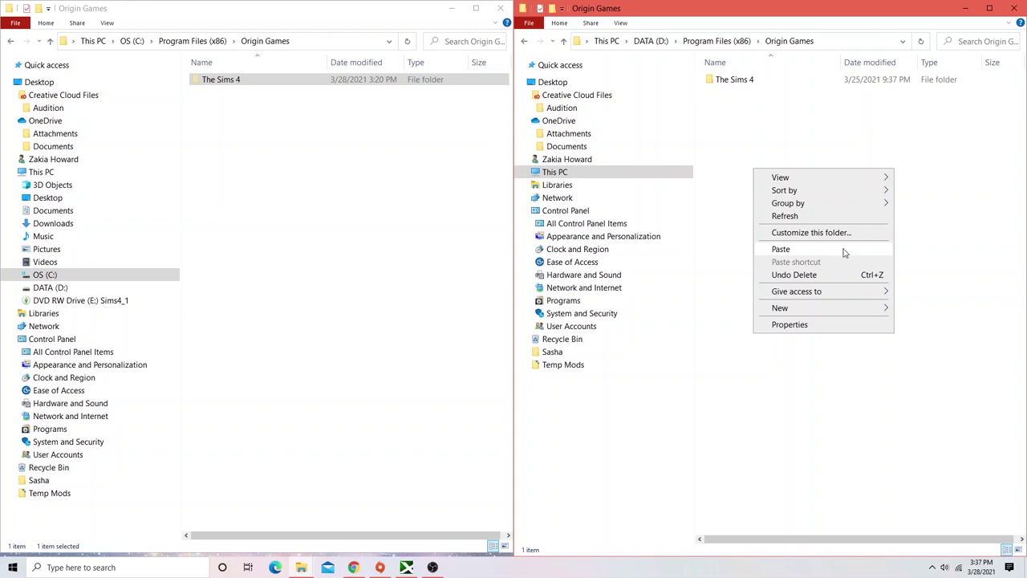
pyautogui.click(808, 146)
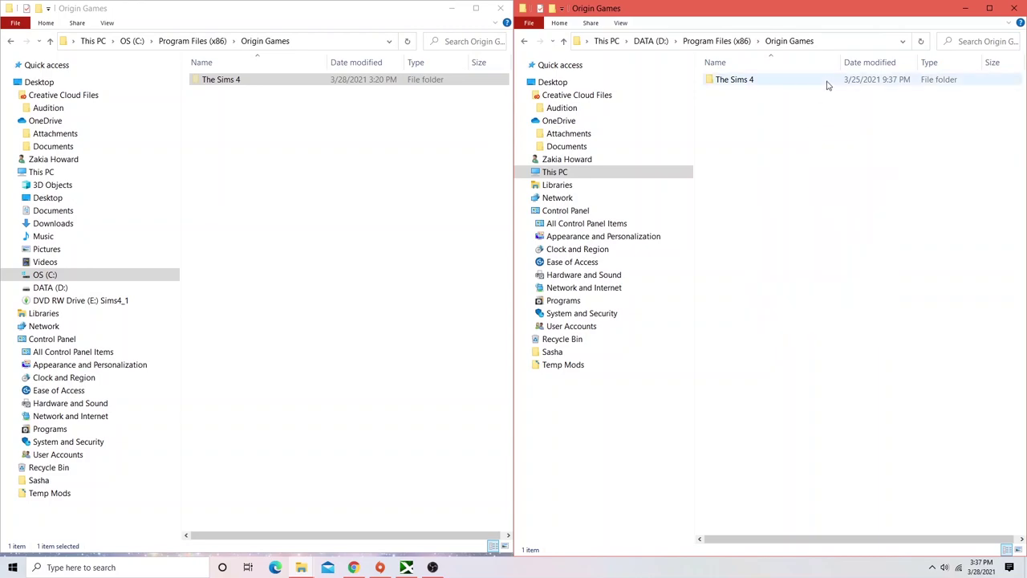
pyautogui.doubleClick(746, 77)
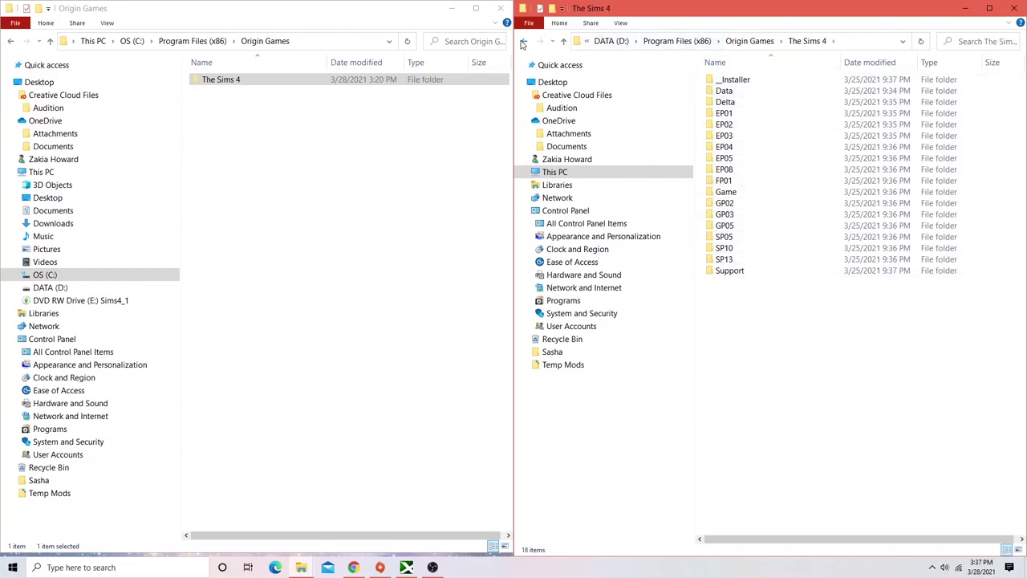
# - Return the right window to D:'s Origin Games and show This PC in the left window
pyautogui.click(523, 41)
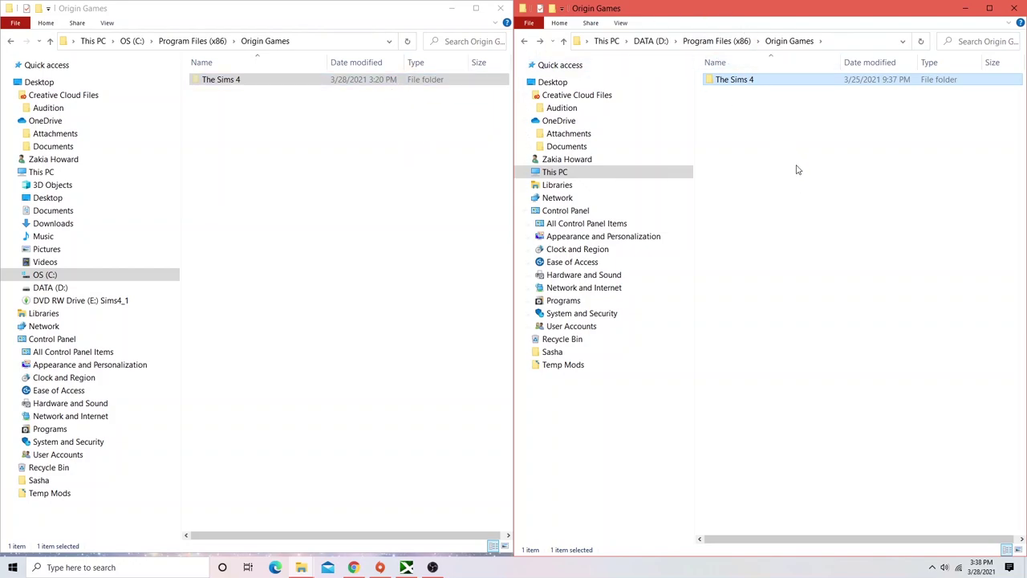
pyautogui.click(91, 275)
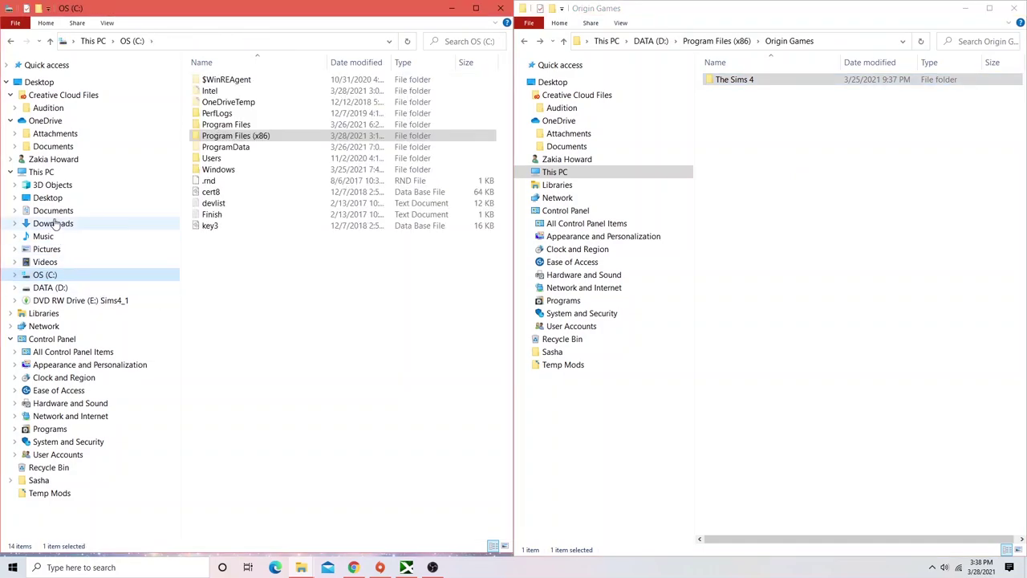
pyautogui.click(42, 172)
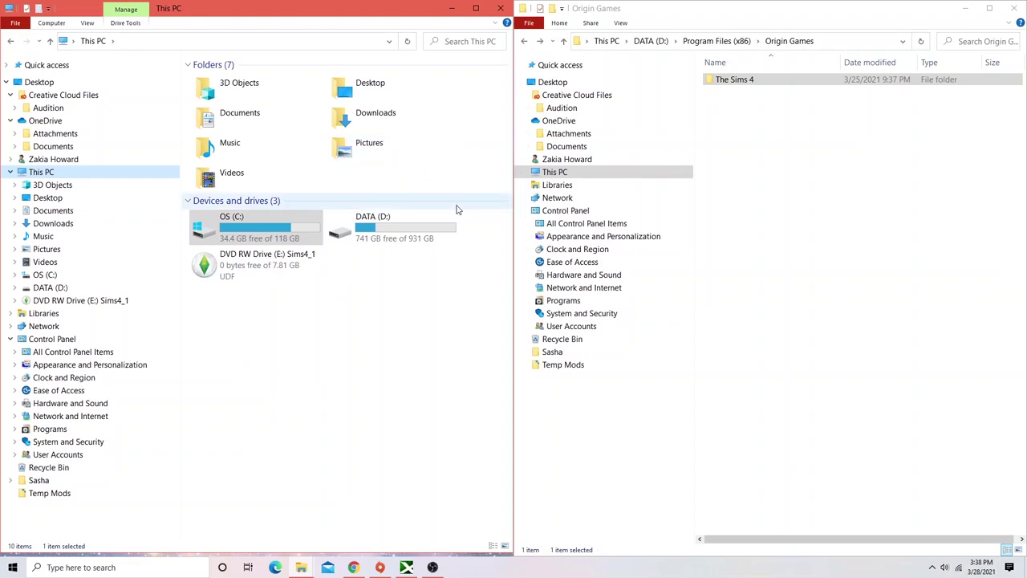
# - Check that C:\Program Files (x86)\Origin Games\The Sims 4 is empty, then return to Origin Games
pyautogui.click(86, 279)
pyautogui.click(233, 140)
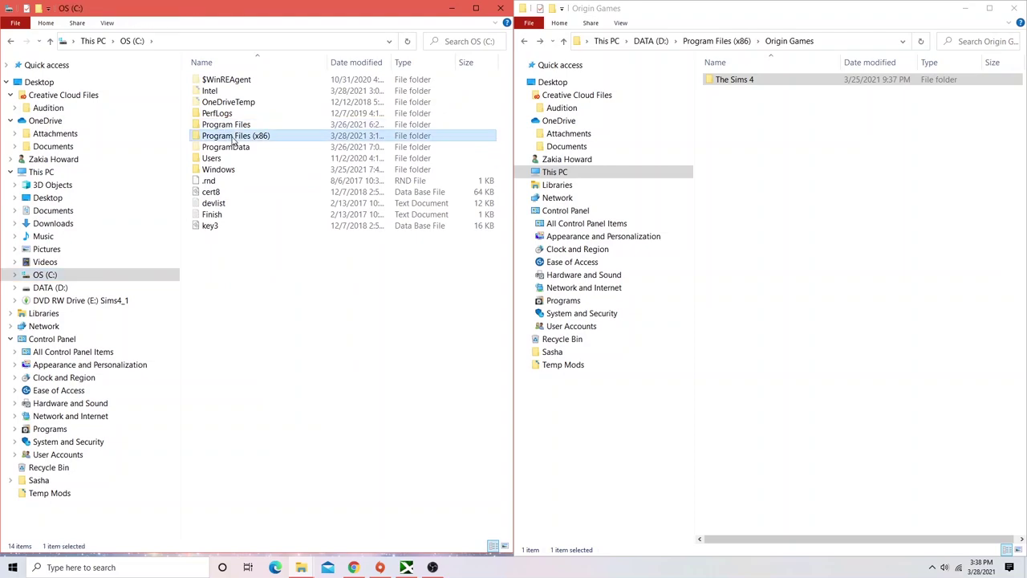
pyautogui.doubleClick(234, 137)
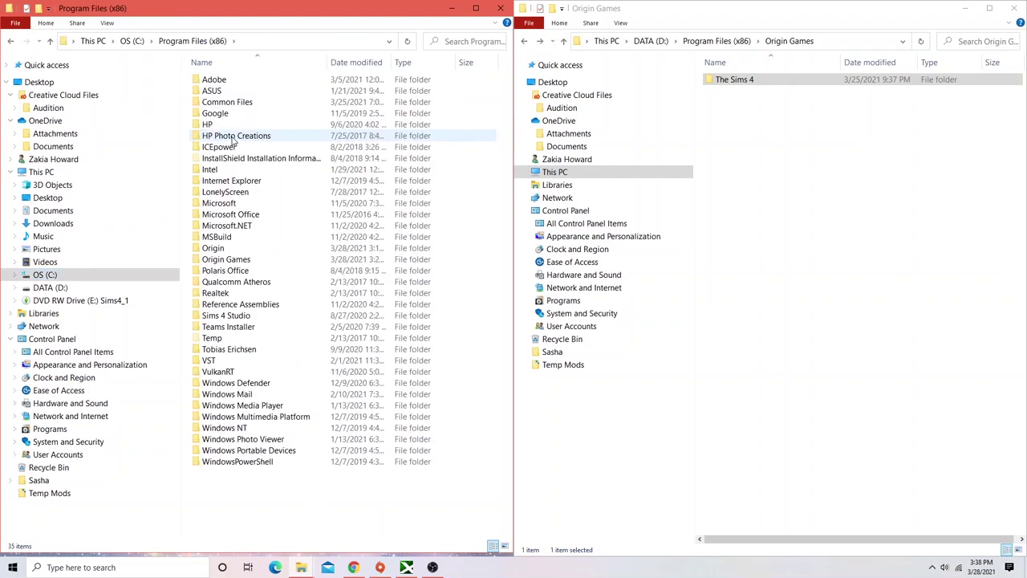
pyautogui.doubleClick(262, 260)
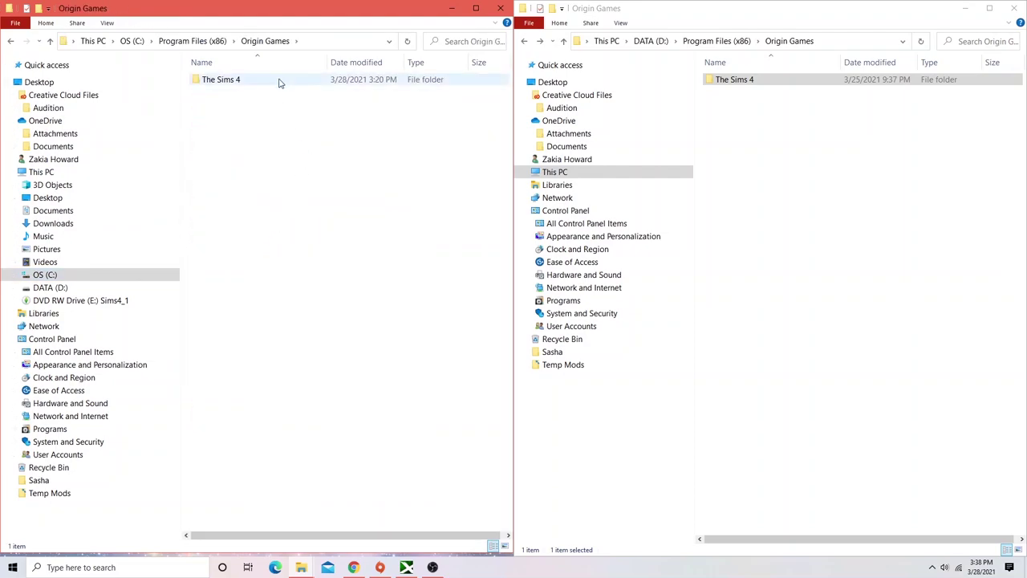
pyautogui.doubleClick(220, 79)
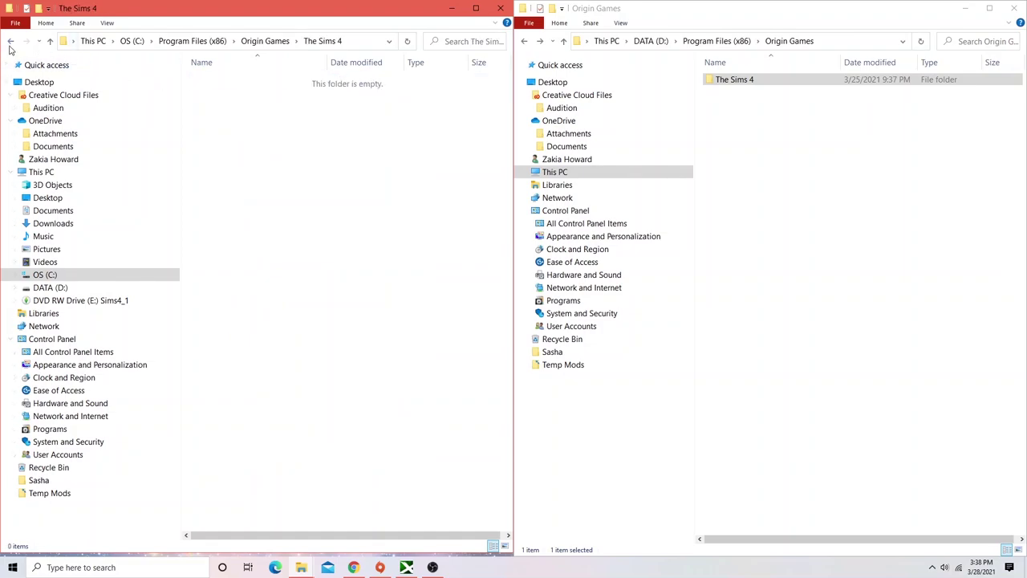
pyautogui.click(11, 41)
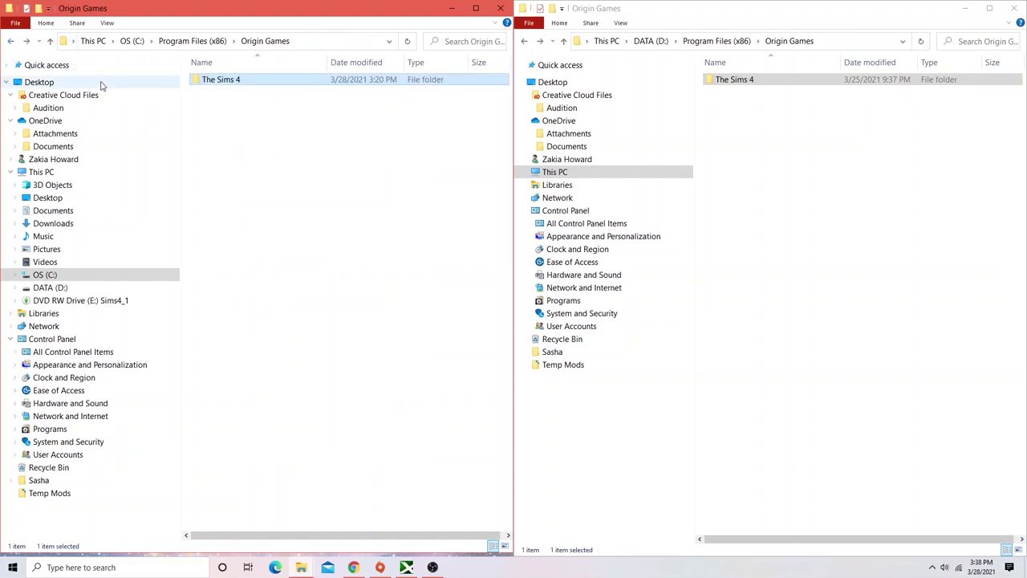
# - Select The Sims 4 folder in C:'s Origin Games and delete it
pyautogui.rightClick(226, 83)
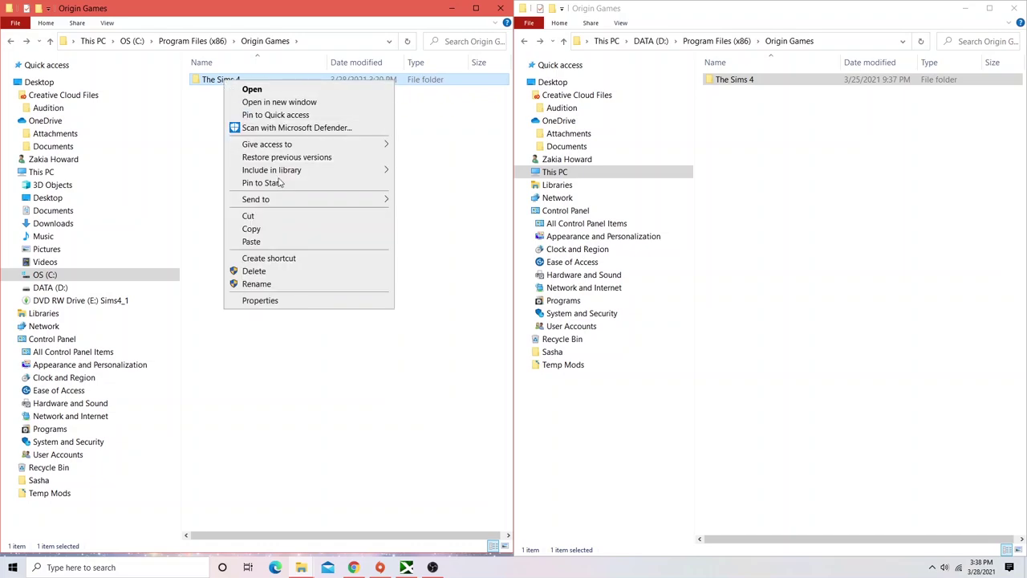
pyautogui.click(281, 218)
pyautogui.rightClick(784, 144)
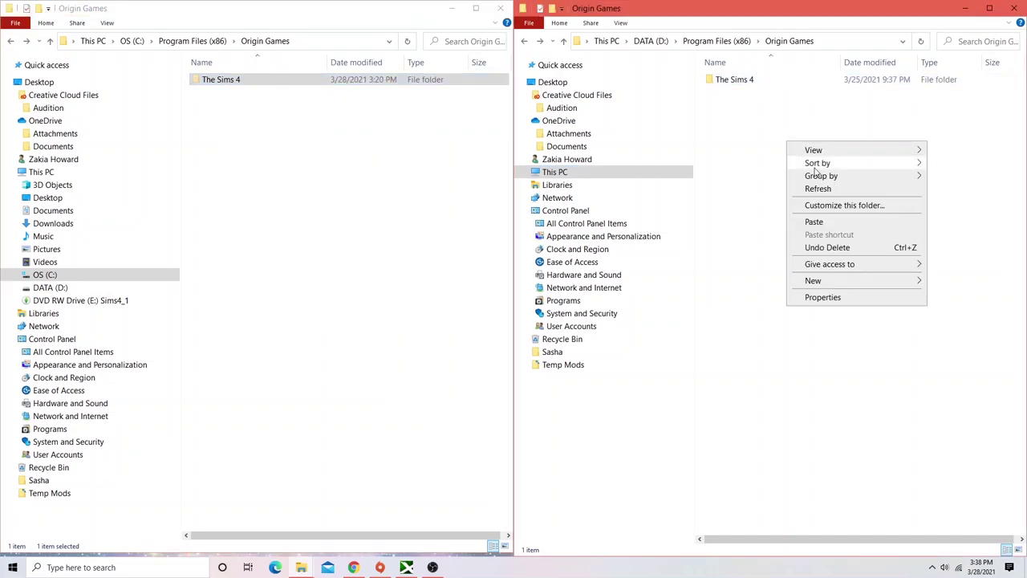
pyautogui.click(738, 127)
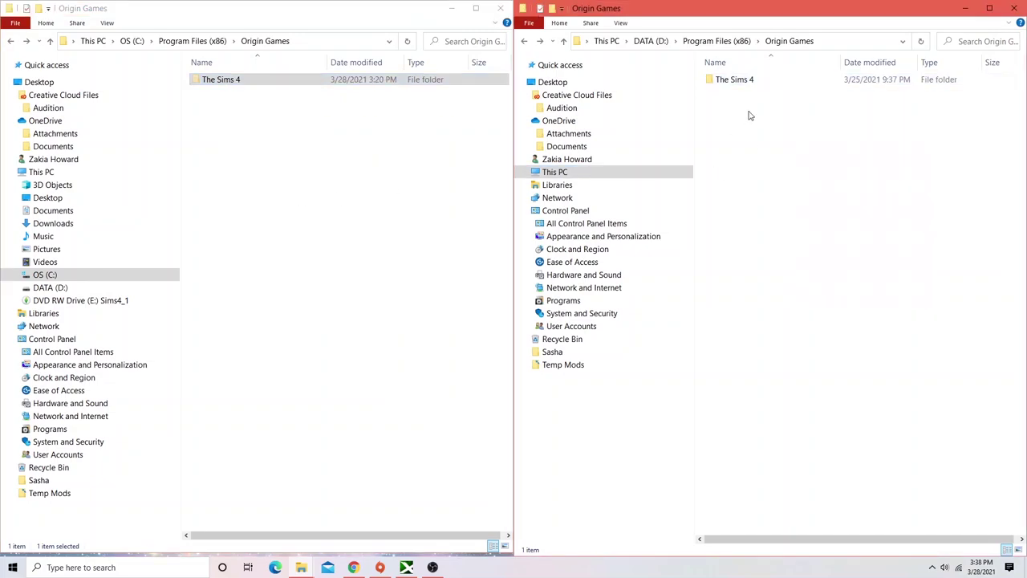
pyautogui.click(291, 153)
pyautogui.click(276, 82)
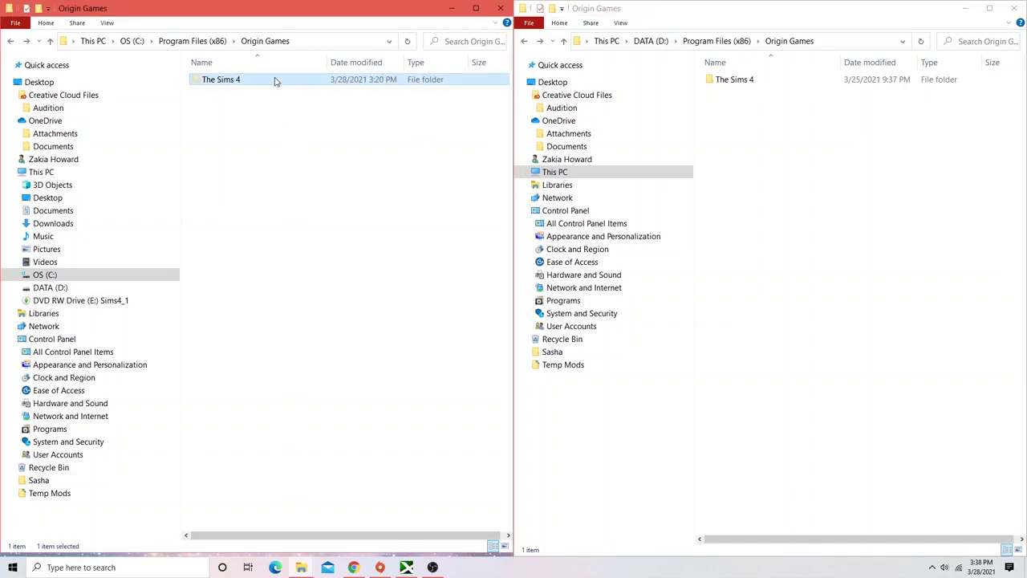
pyautogui.press('Delete')
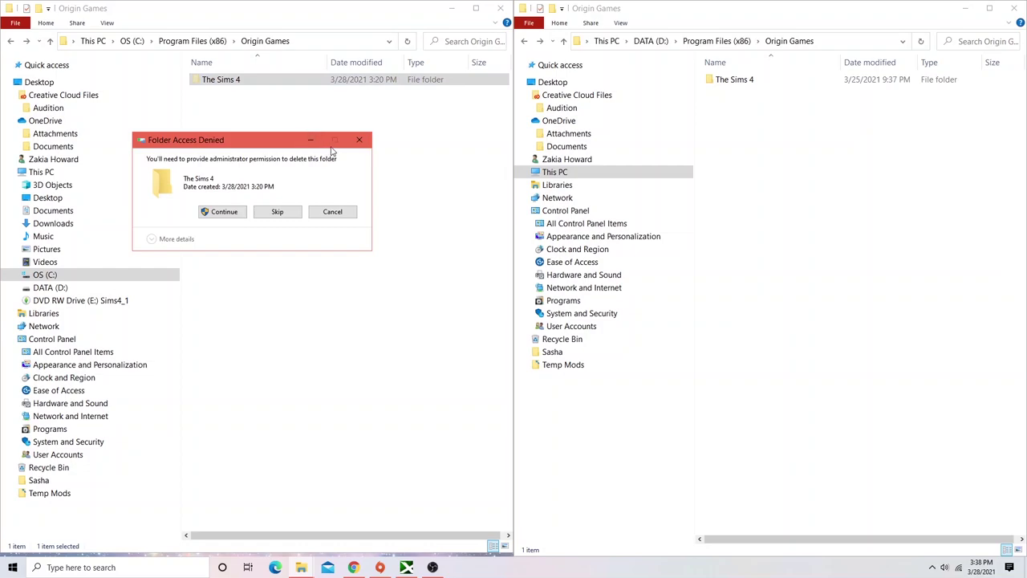
# - Grant administrator permission to delete The Sims 4 folder from C:
pyautogui.click(224, 212)
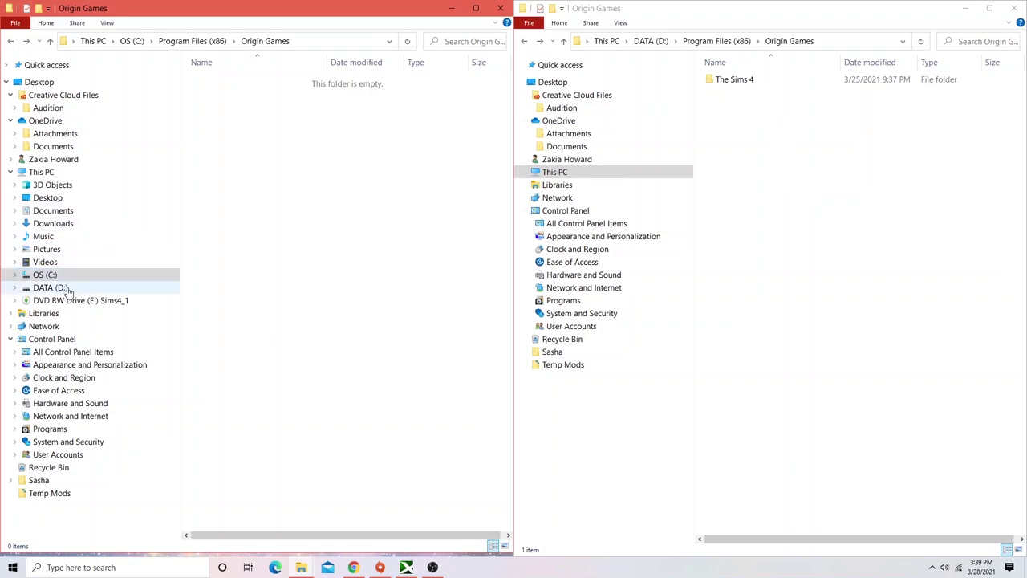
# - Inspect the Electronic Arts folder in Documents, then show the DATA (D:) drive in the left window
pyautogui.click(44, 274)
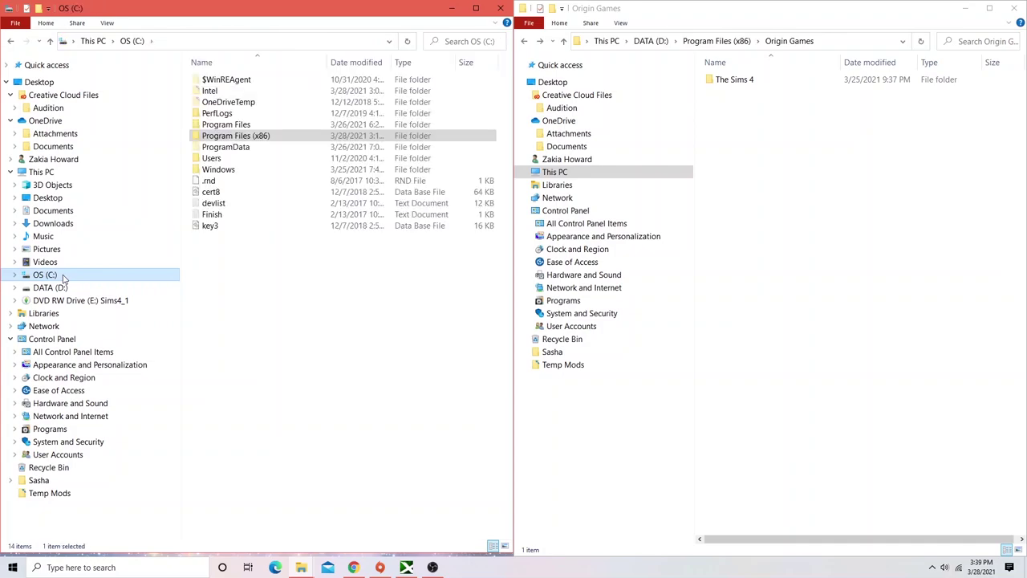
pyautogui.click(71, 213)
pyautogui.doubleClick(411, 96)
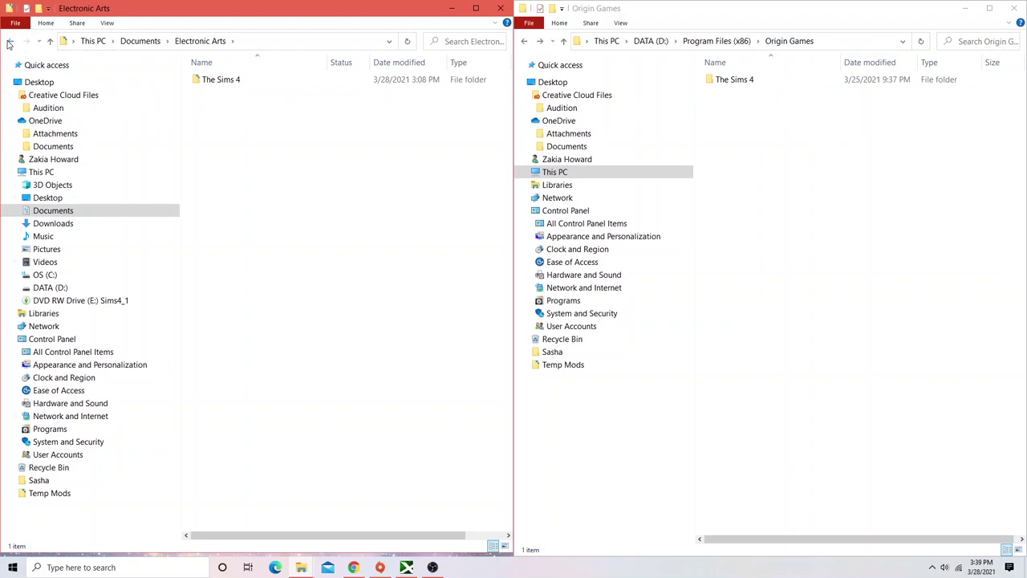
pyautogui.click(20, 42)
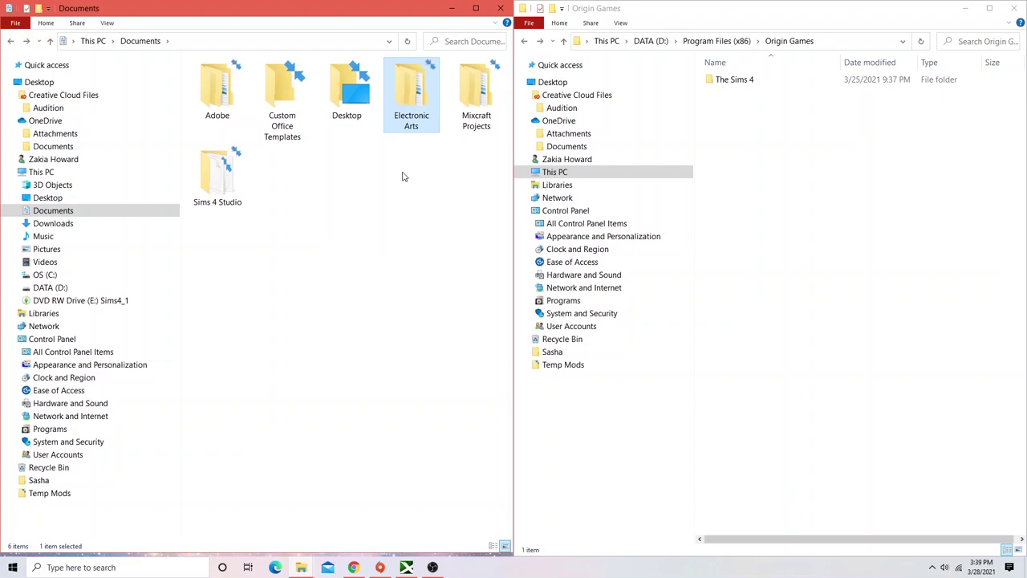
pyautogui.doubleClick(417, 117)
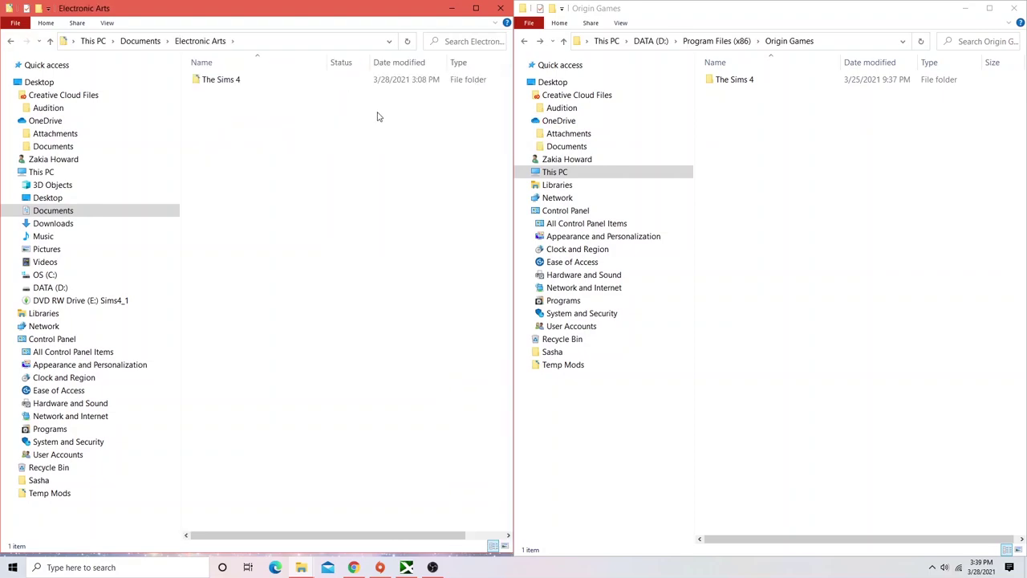
pyautogui.click(92, 215)
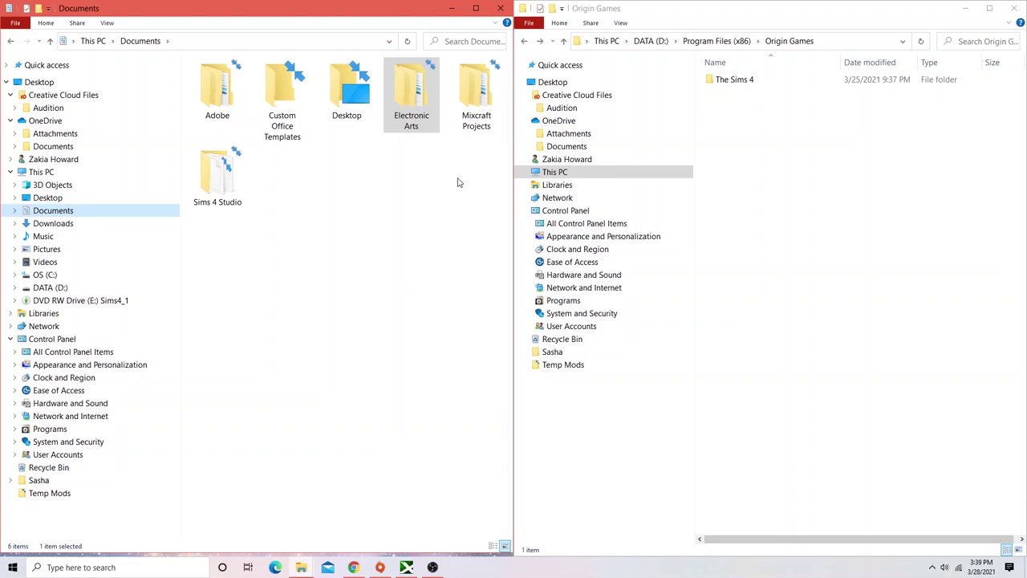
pyautogui.click(423, 117)
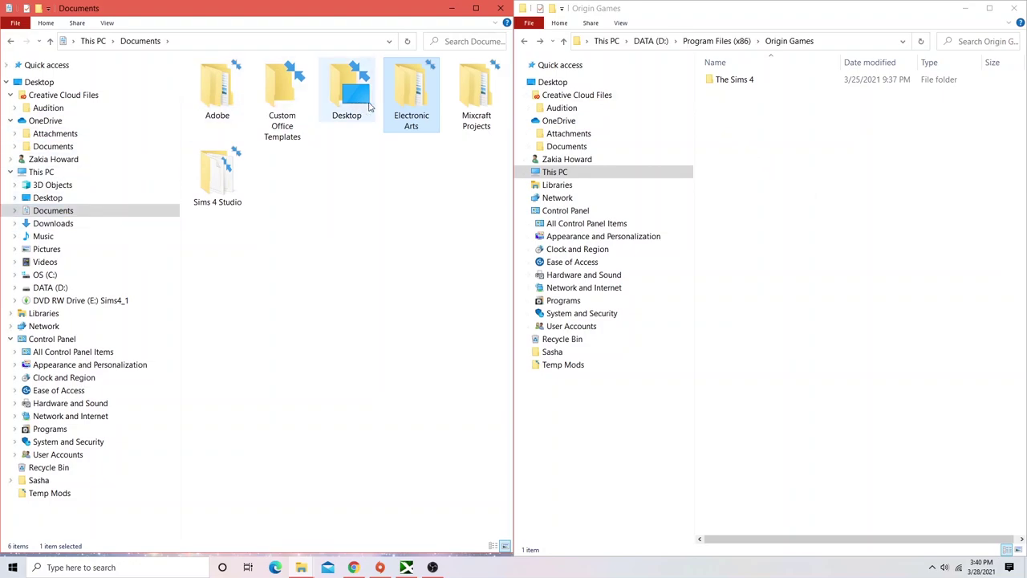
pyautogui.click(146, 215)
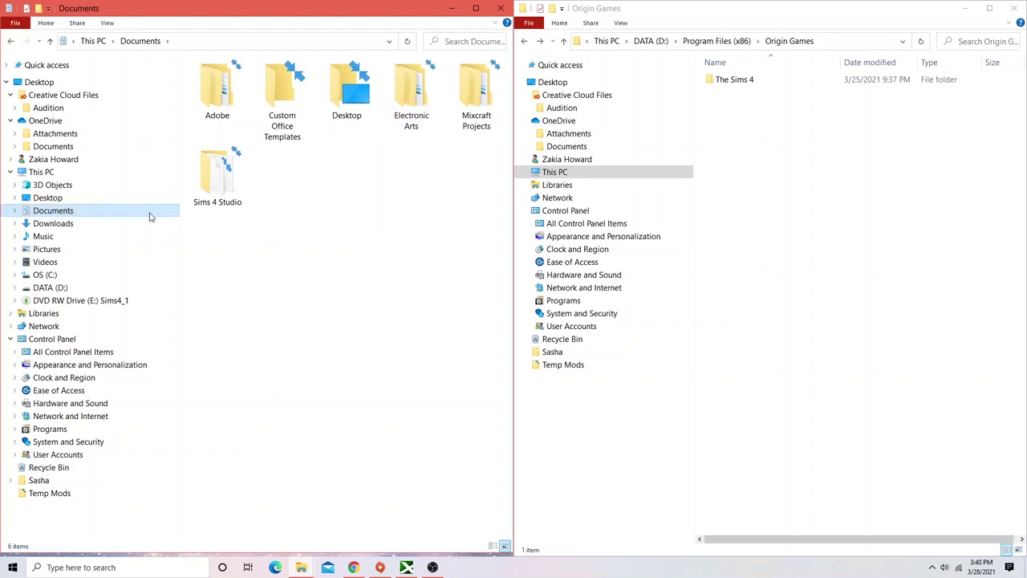
pyautogui.click(141, 290)
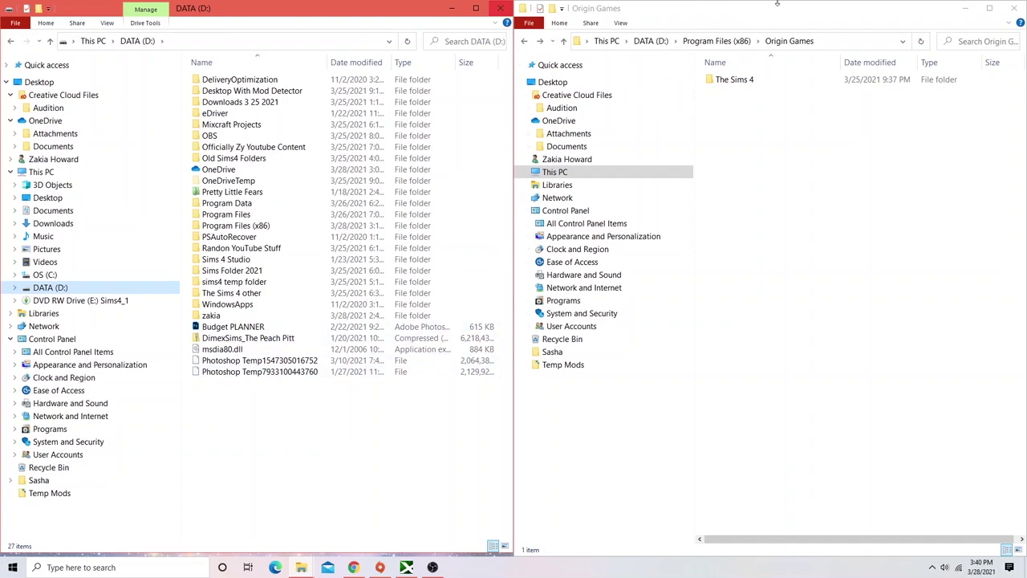
# - Close both Explorer windows and open Add or remove programs from Windows search
pyautogui.click(1013, 8)
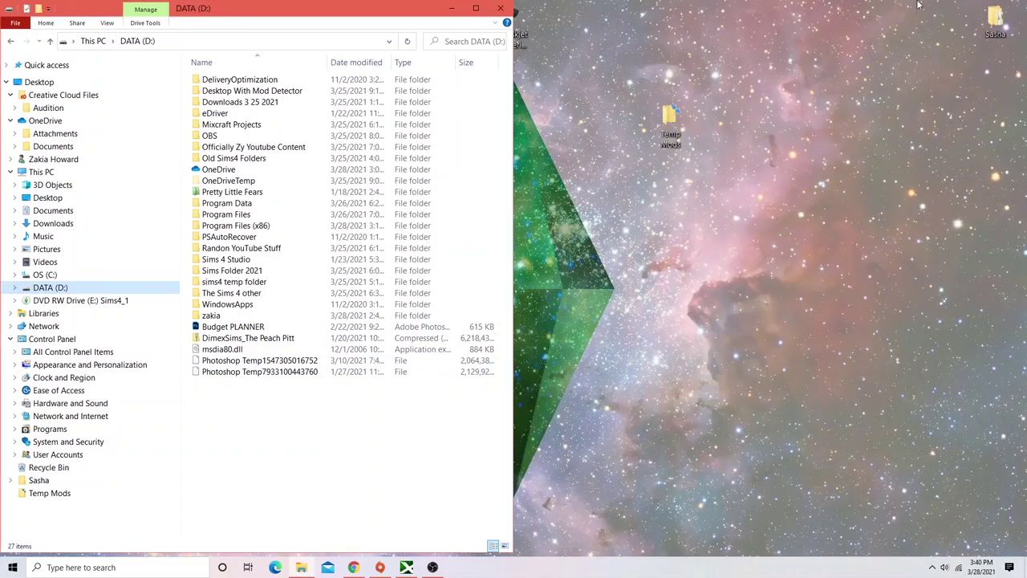
pyautogui.click(501, 8)
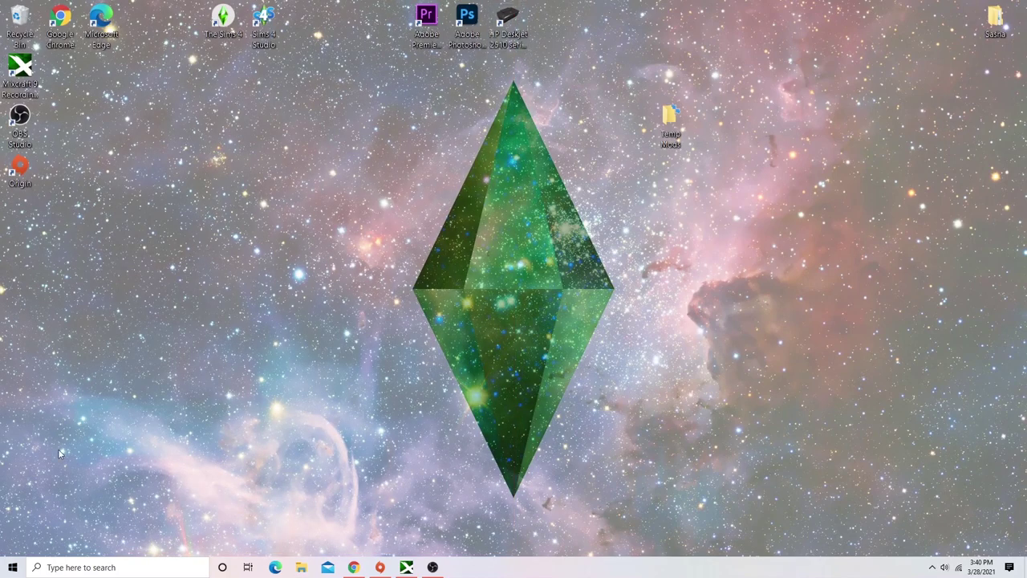
pyautogui.click(84, 571)
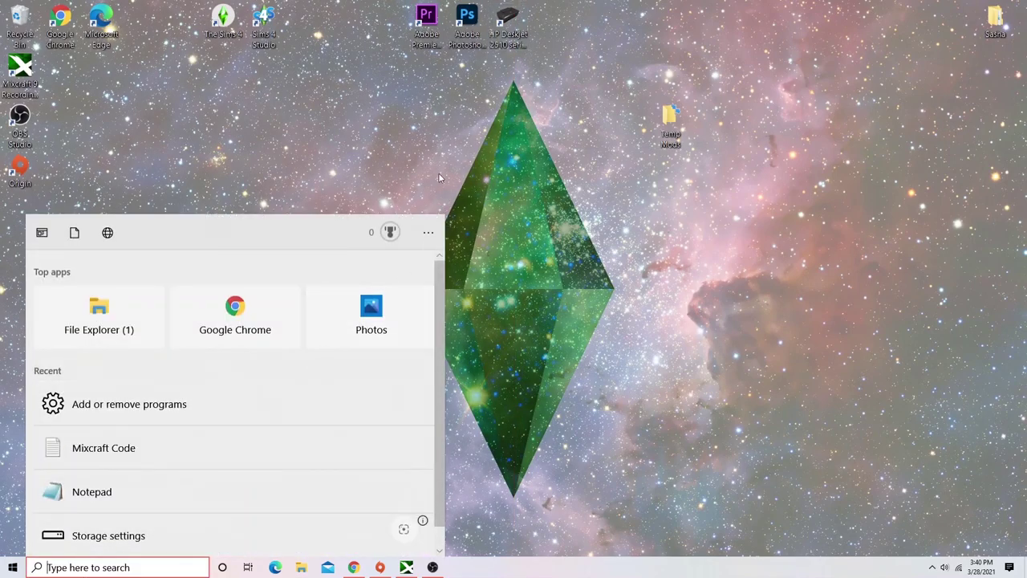
pyautogui.click(459, 183)
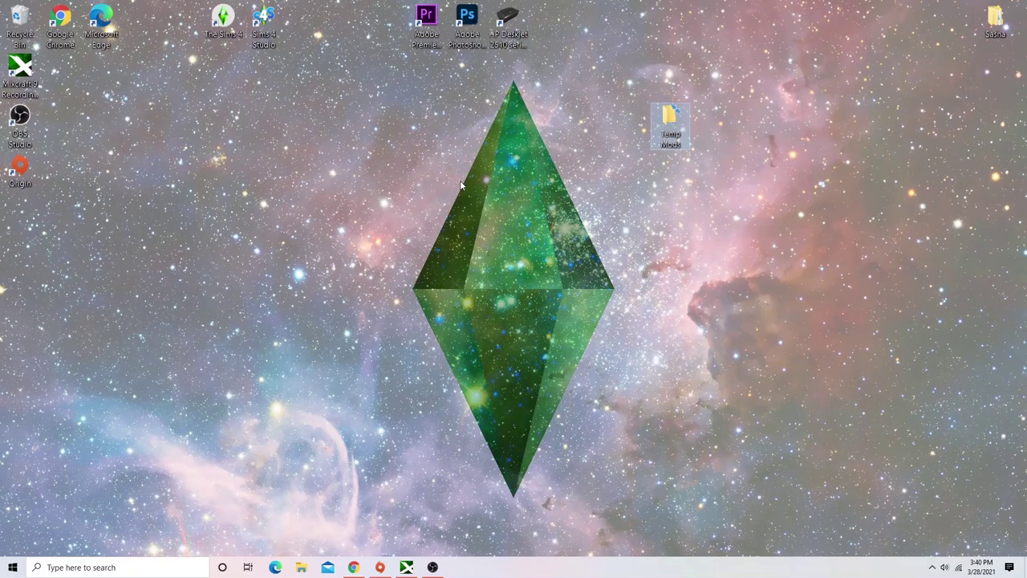
pyautogui.click(169, 570)
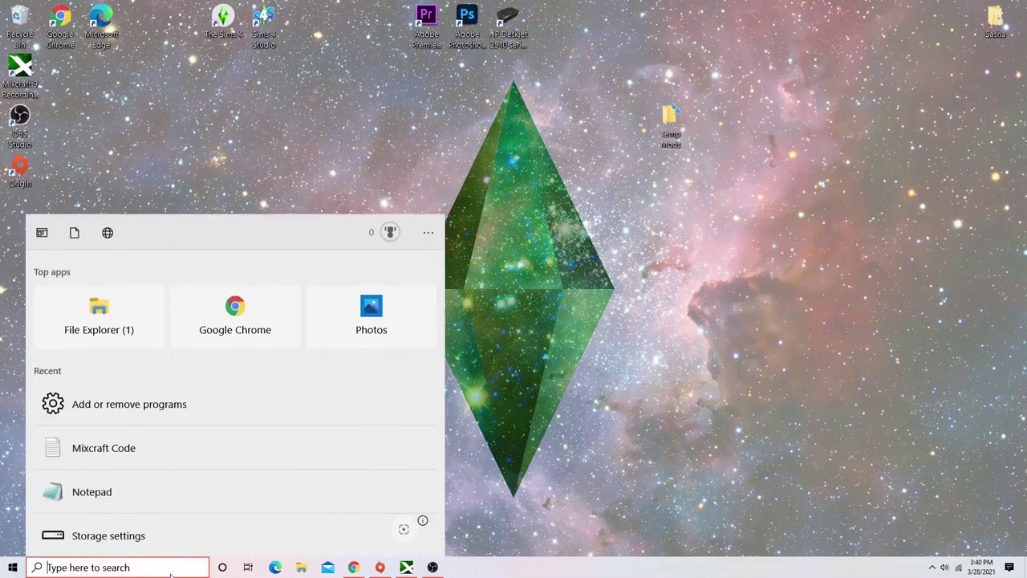
pyautogui.write('ui')
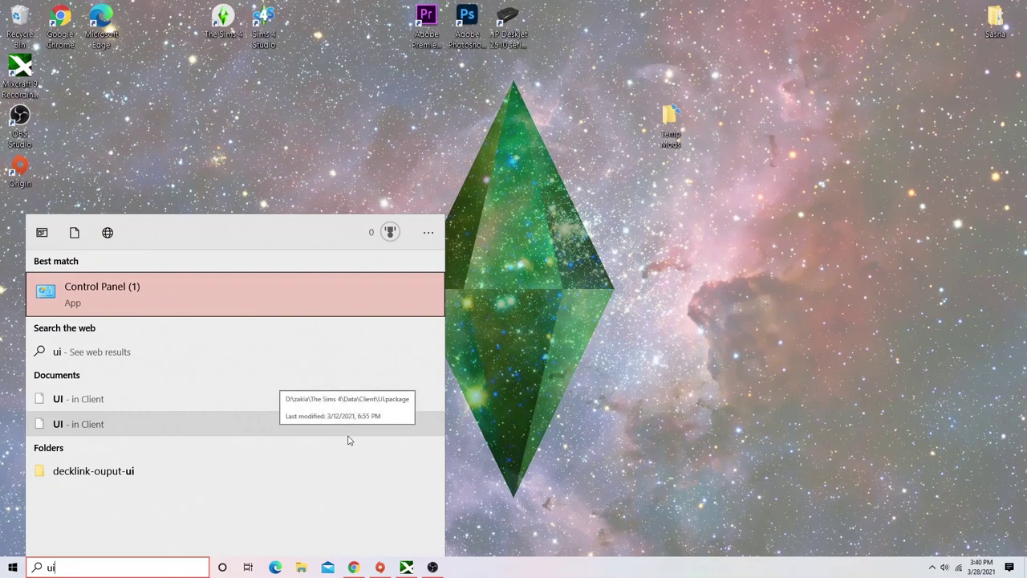
pyautogui.press('BackSpace')
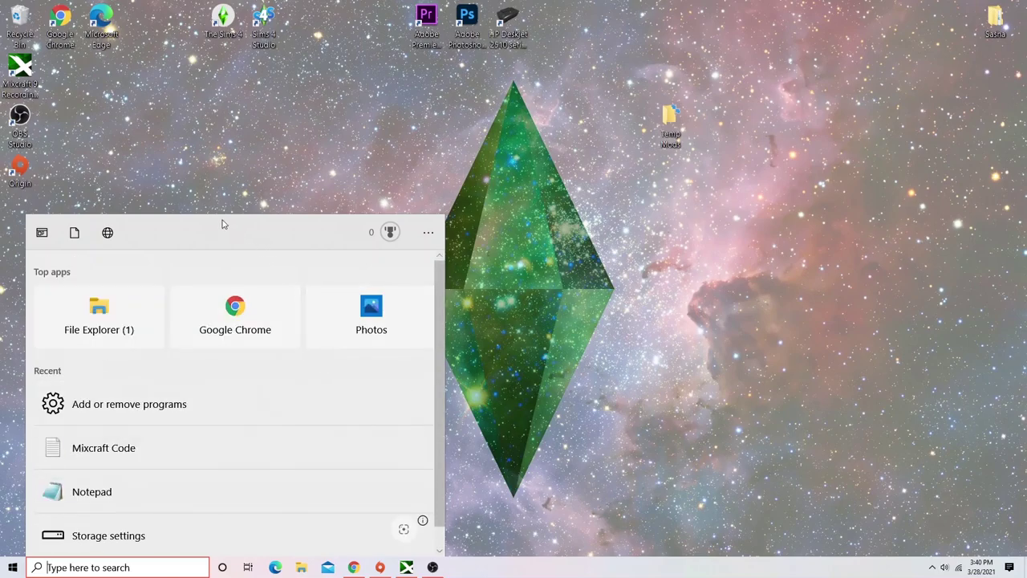
pyautogui.click(179, 406)
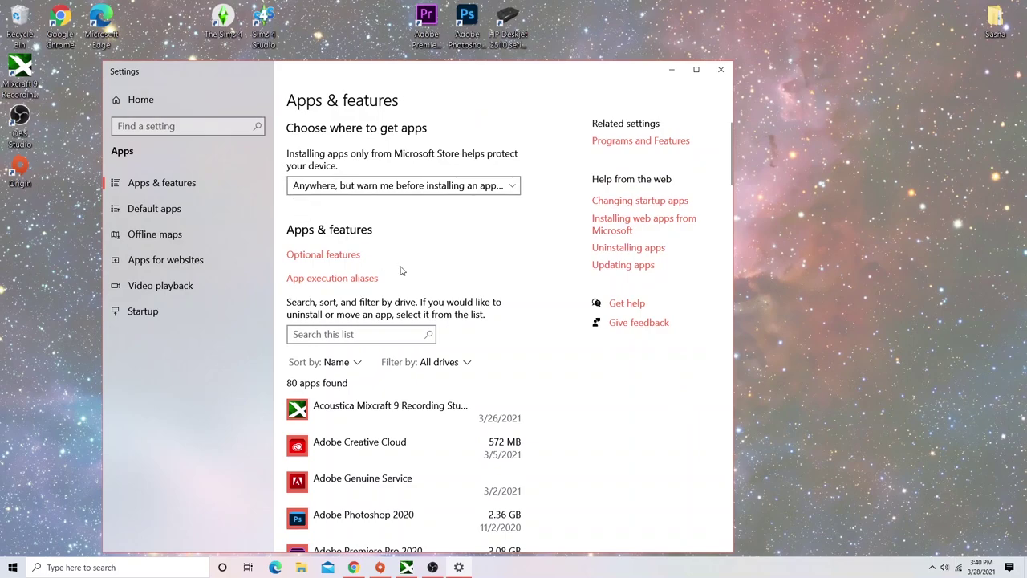
# - Scroll Apps & features to Origin 10.5.95.47231, expand it, then switch to Chrome's Google results
pyautogui.scroll(-5, 525, 265)
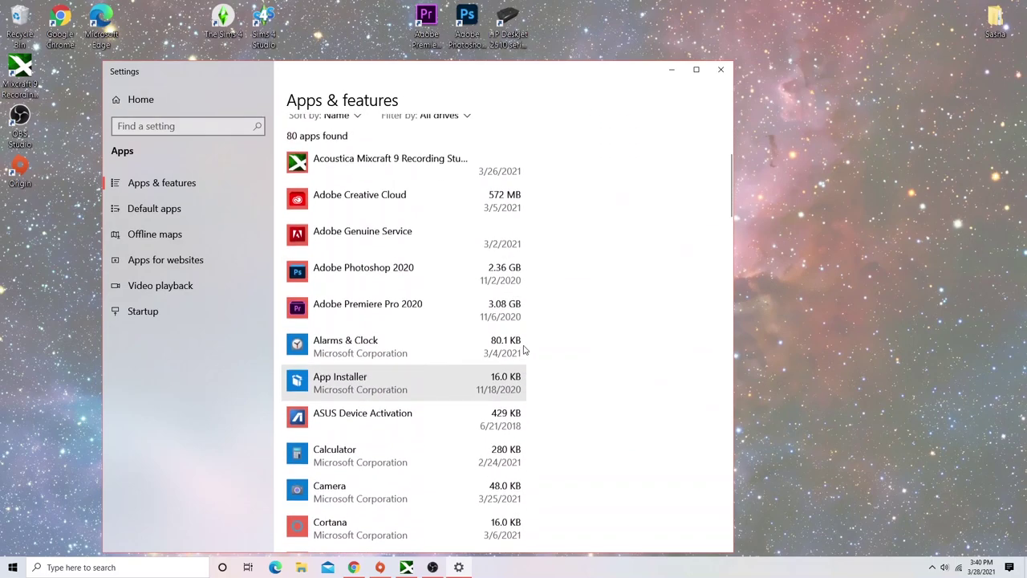
pyautogui.scroll(-5, 525, 350)
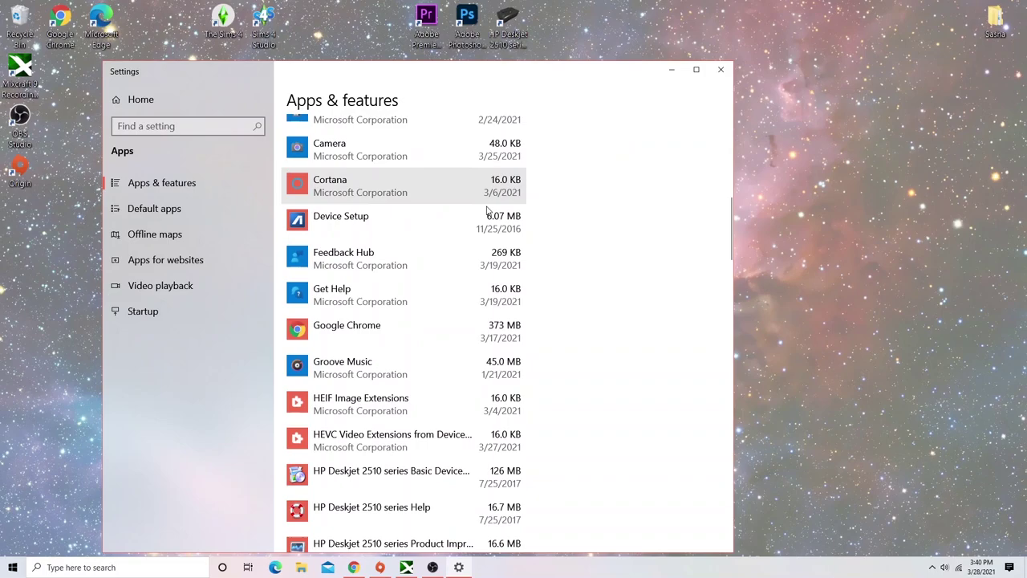
pyautogui.scroll(-8, 489, 215)
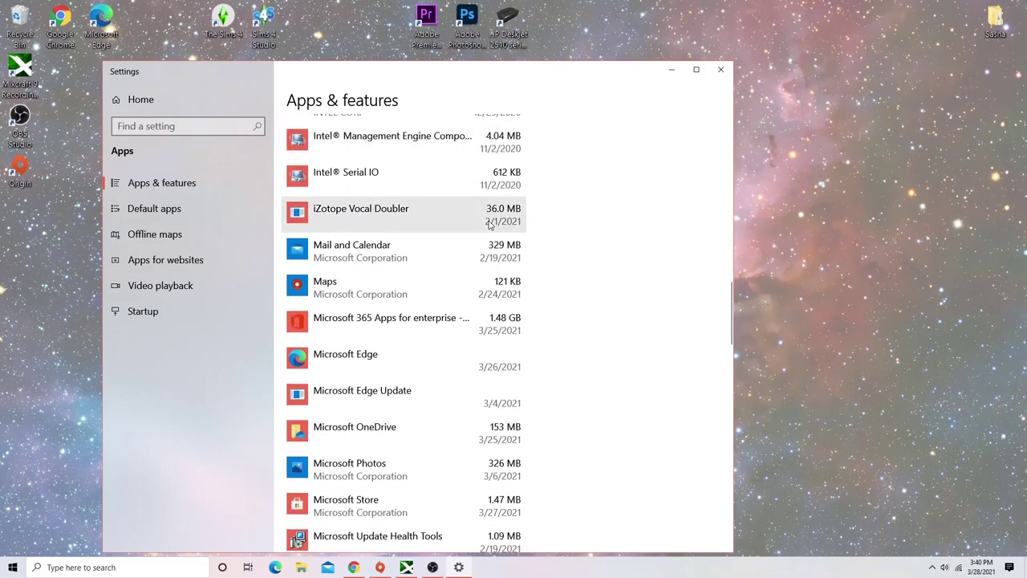
pyautogui.scroll(-20, 489, 227)
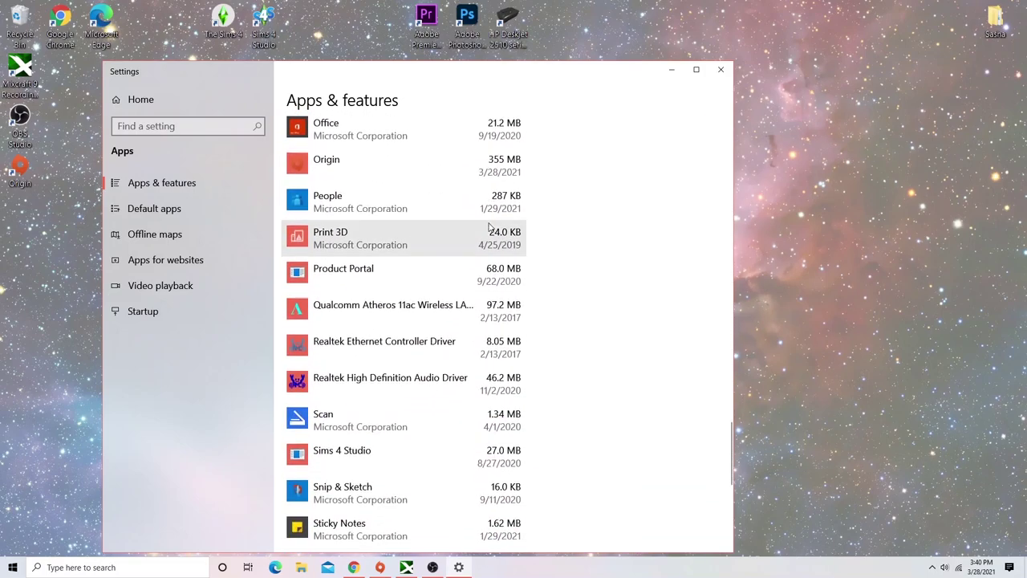
pyautogui.click(383, 159)
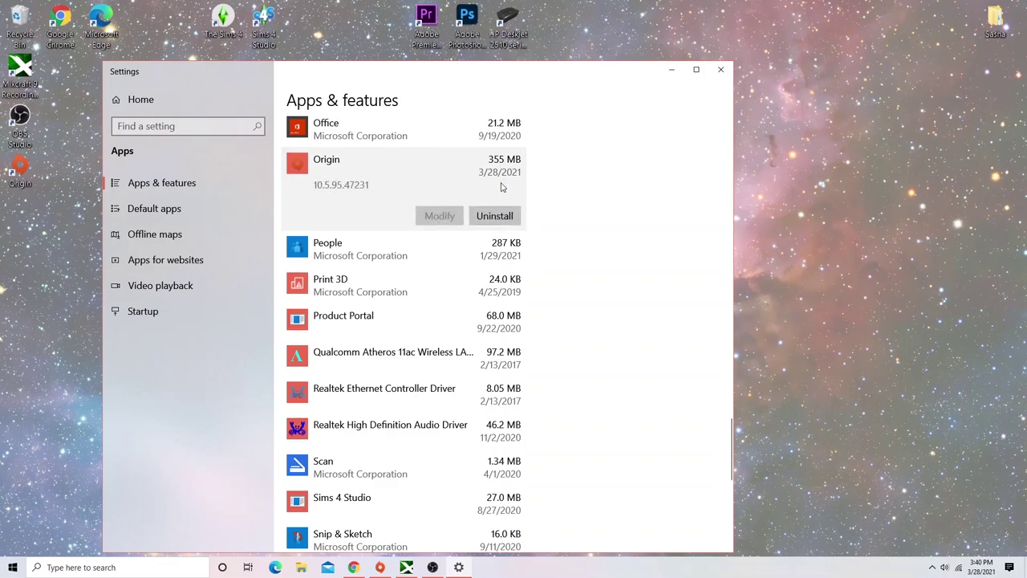
pyautogui.click(359, 565)
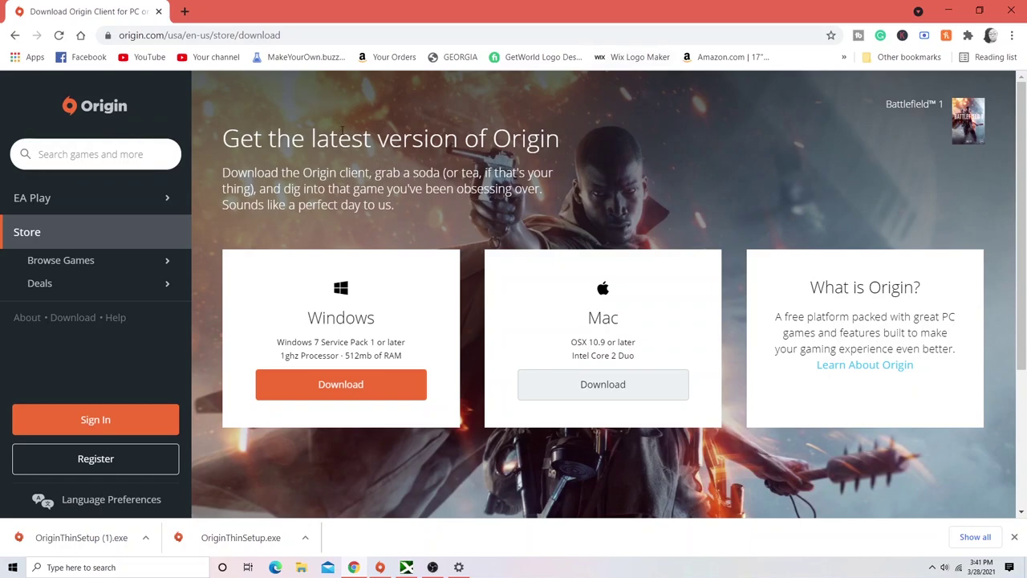
# - Look over Origin's client download page, then open a new File Explorer window at Quick access
pyautogui.scroll(-1, 431, 282)
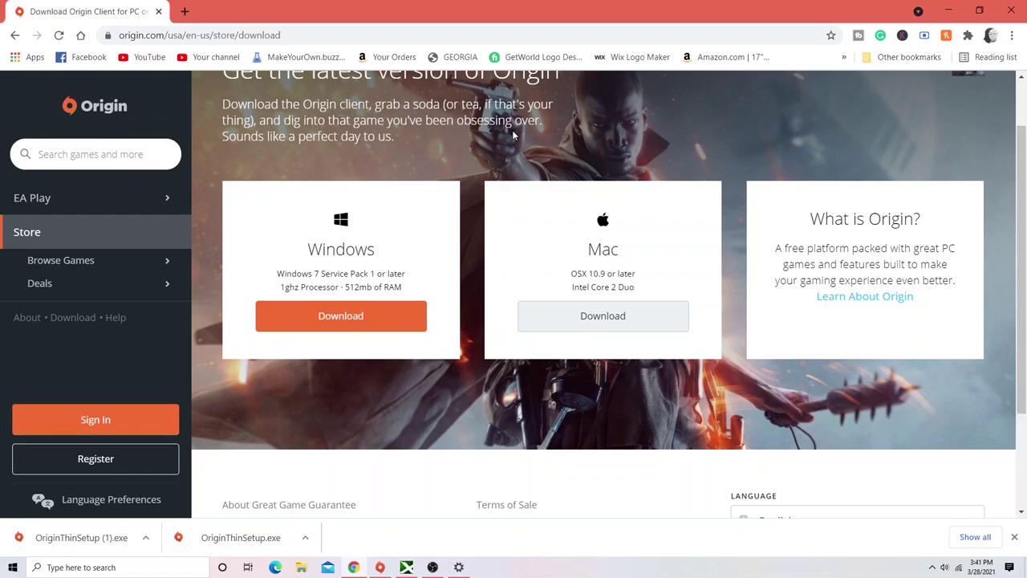
pyautogui.scroll(1, 430, 123)
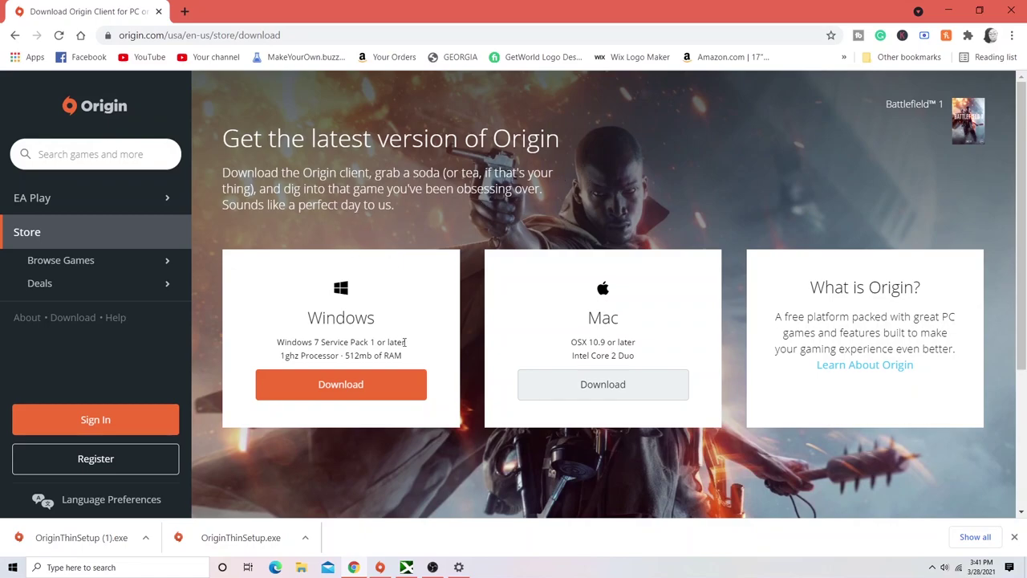
pyautogui.click(302, 568)
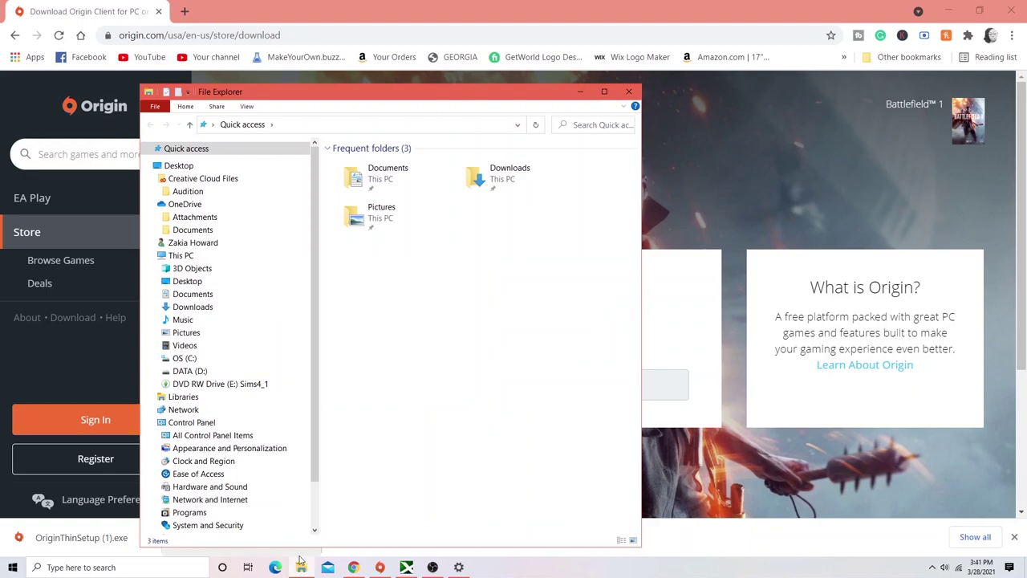
# - Confirm The Sims 4 is in D:\Program Files (x86)\Origin Games, then back out to DATA (D:)
pyautogui.click(258, 372)
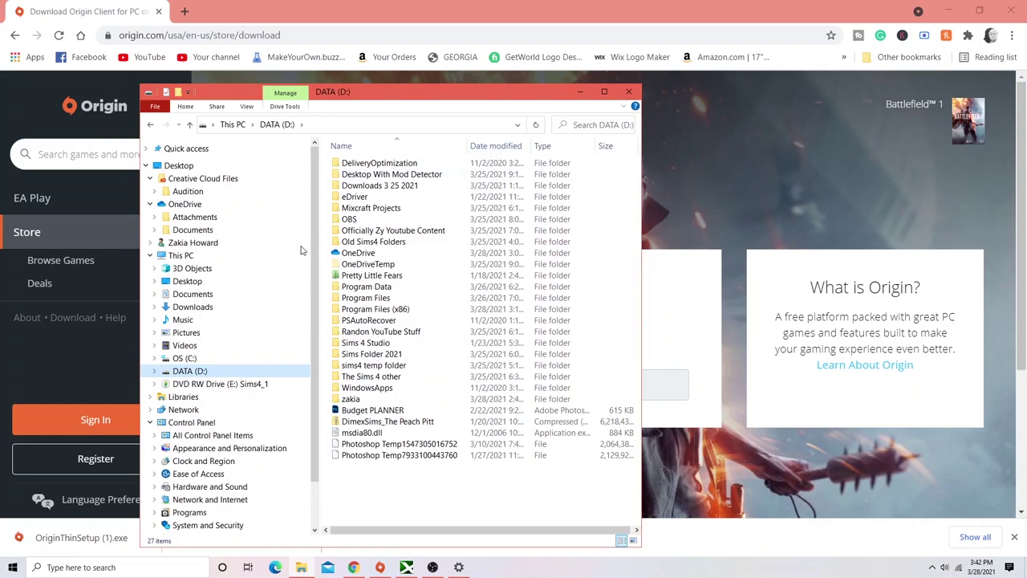
pyautogui.doubleClick(393, 310)
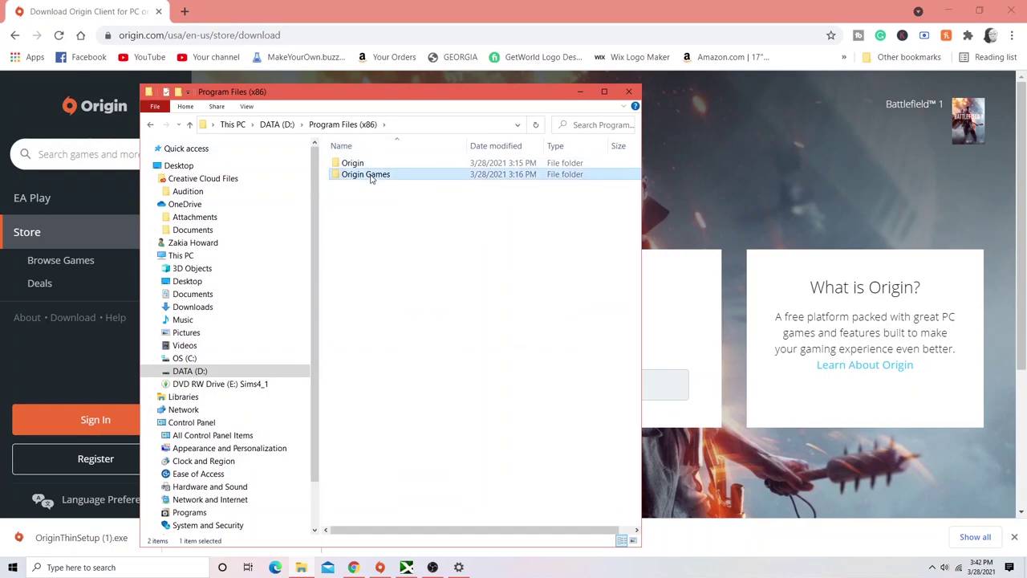
pyautogui.doubleClick(371, 174)
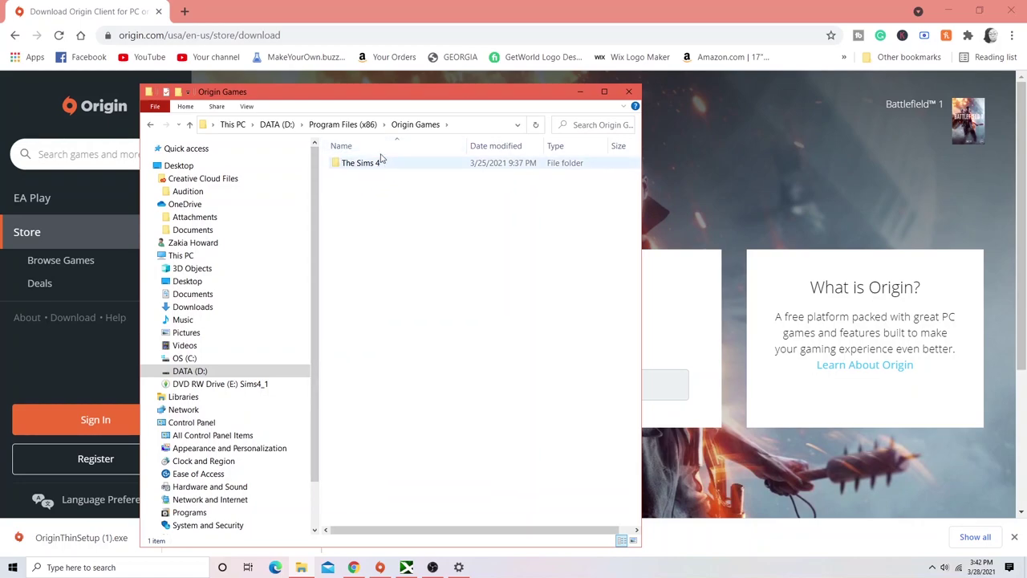
pyautogui.click(151, 126)
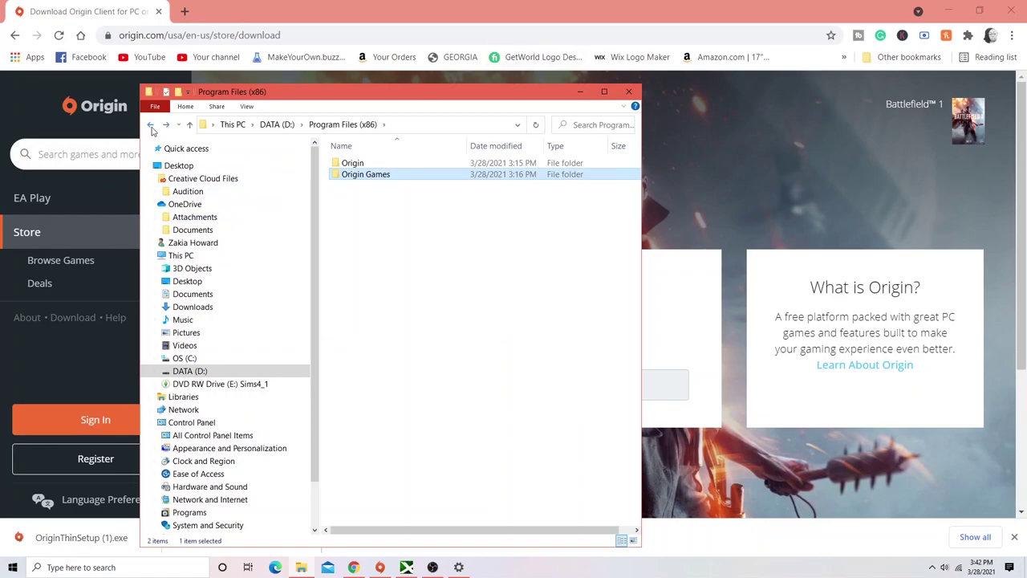
pyautogui.click(151, 125)
# - Minimize the folder and browser windows, close the apps settings, and launch Origin
pyautogui.click(578, 92)
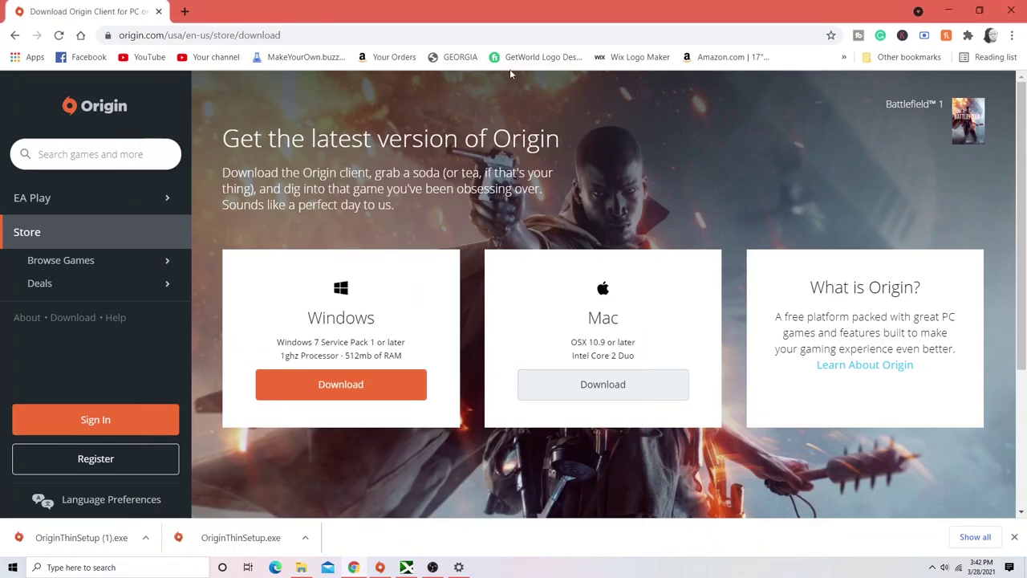
pyautogui.click(948, 11)
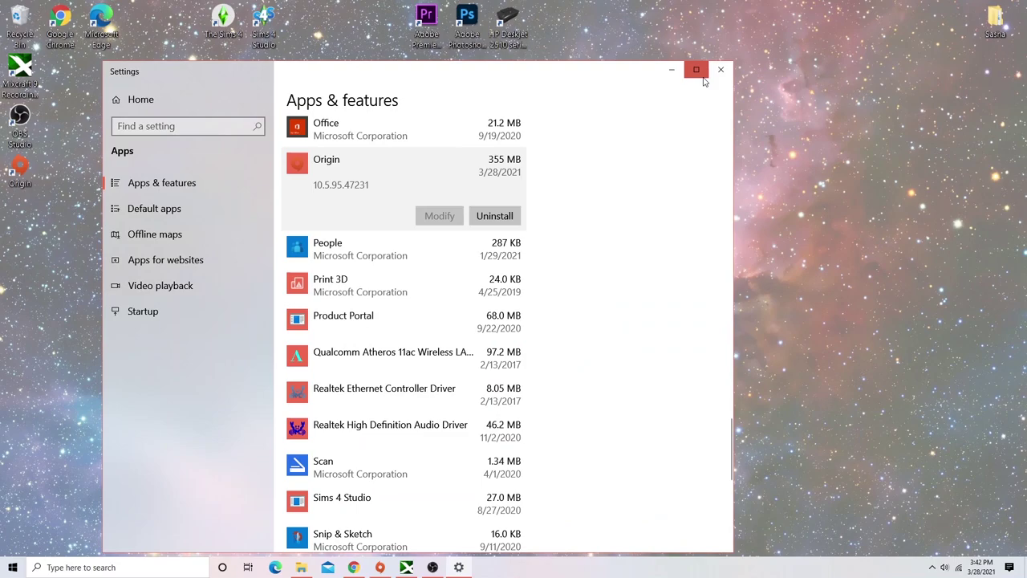
pyautogui.click(721, 70)
pyautogui.doubleClick(20, 170)
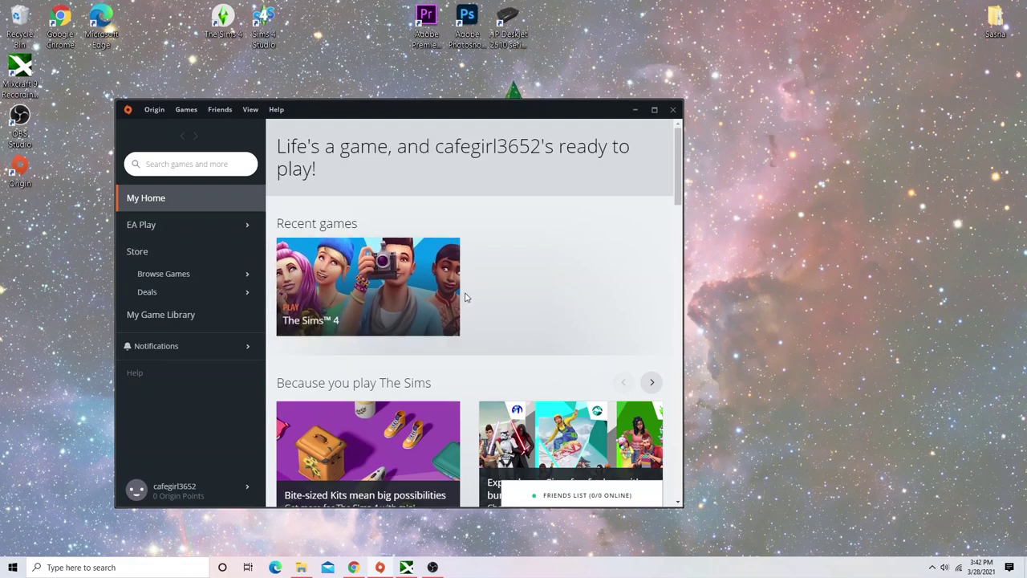
# - Check the D:\Program Files (x86)\Origin Games folder in Explorer, then close that window
pyautogui.click(301, 567)
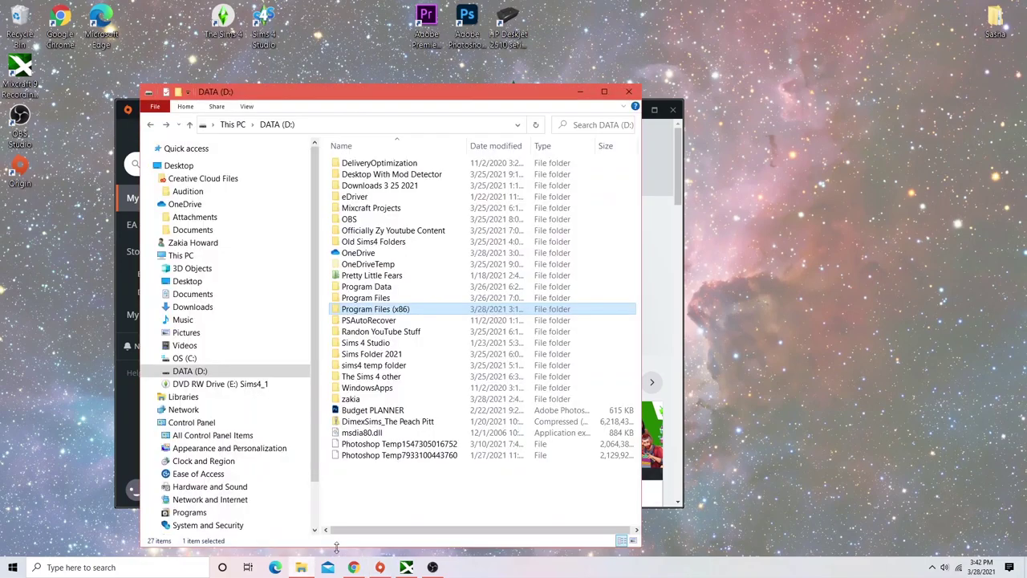
pyautogui.doubleClick(399, 310)
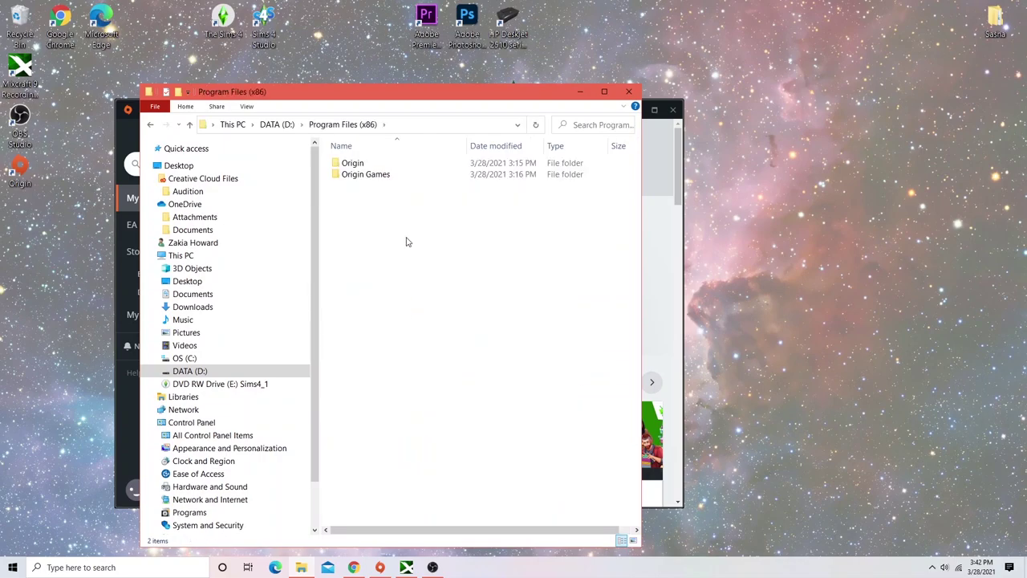
pyautogui.doubleClick(373, 175)
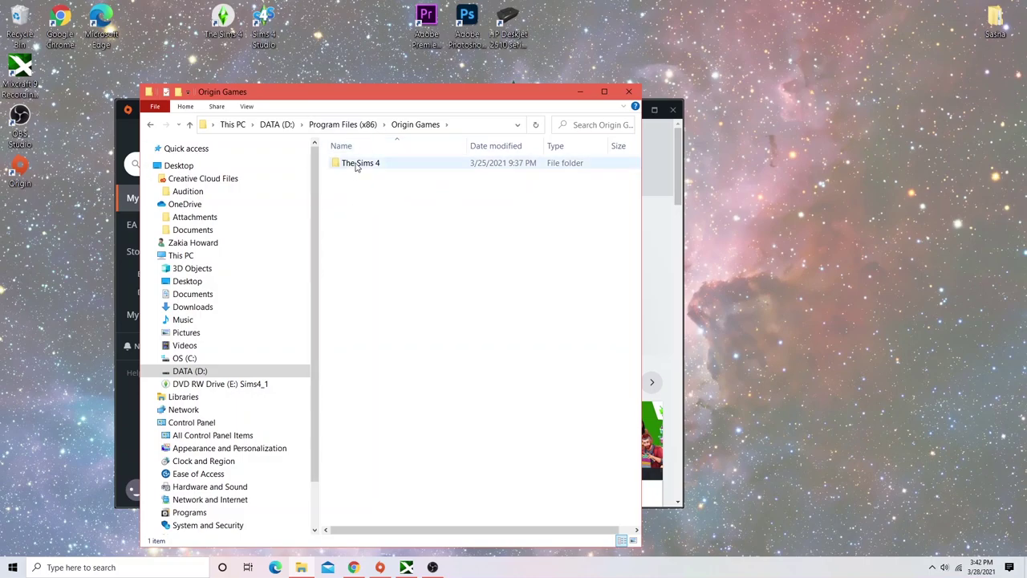
pyautogui.moveTo(510, 92); pyautogui.dragTo(597, 107)
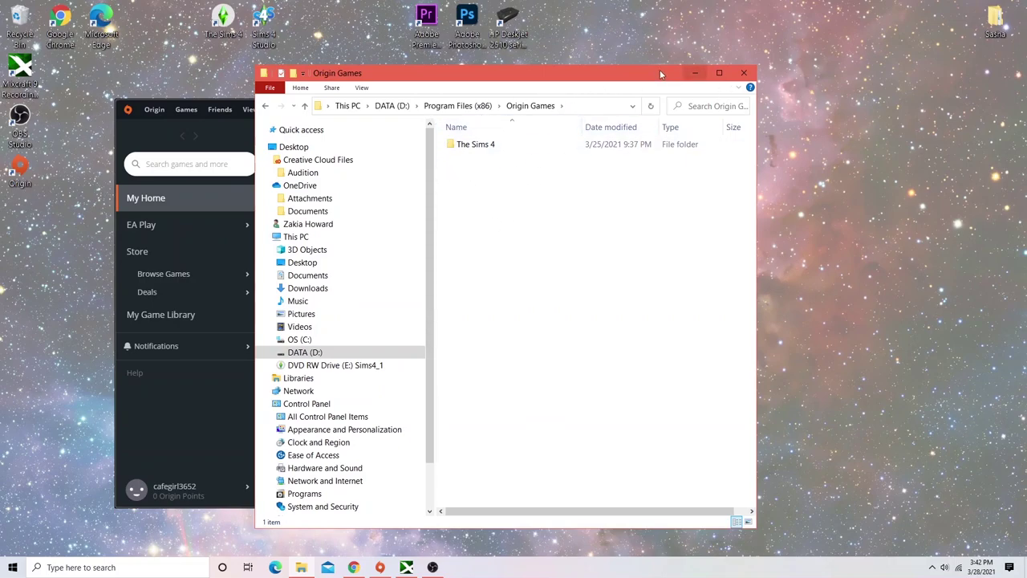
pyautogui.moveTo(662, 74); pyautogui.dragTo(697, 81)
pyautogui.click(779, 81)
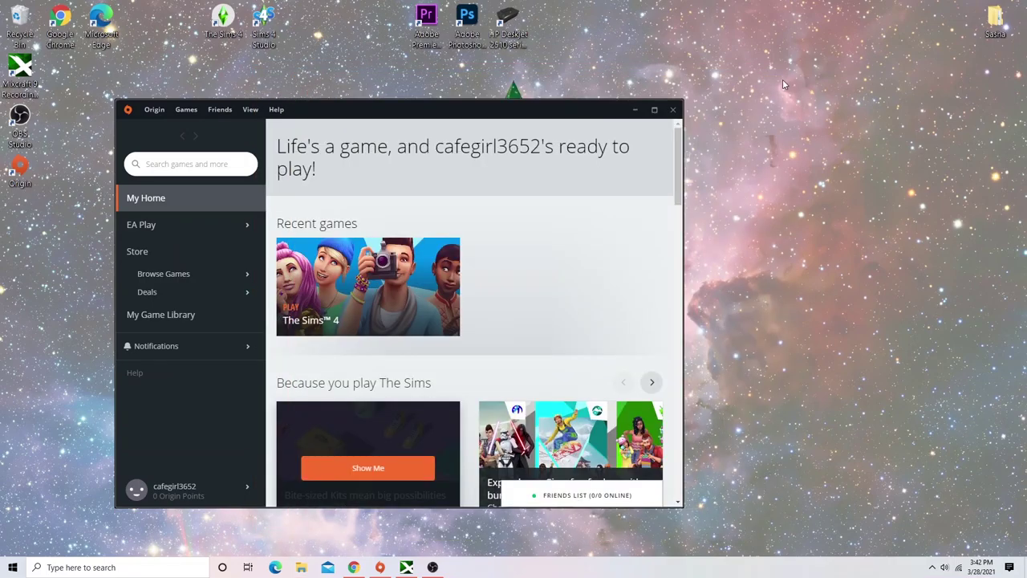
# - Open Origin's Application Settings on the Installs & Saves tab, showing the D:\Program Files (x86)\Origin Games library location
pyautogui.click(154, 110)
pyautogui.click(179, 128)
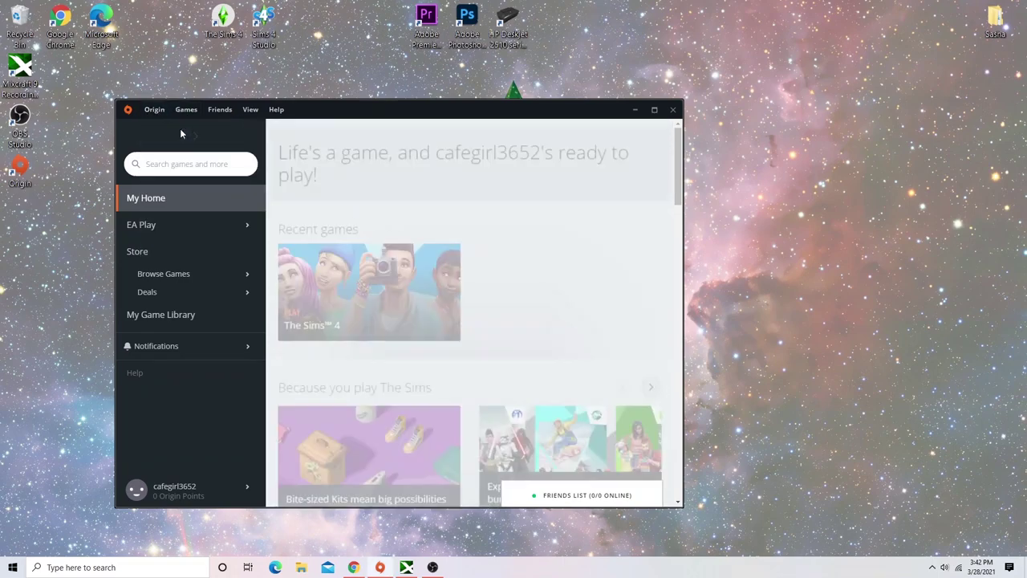
pyautogui.click(154, 110)
pyautogui.click(154, 109)
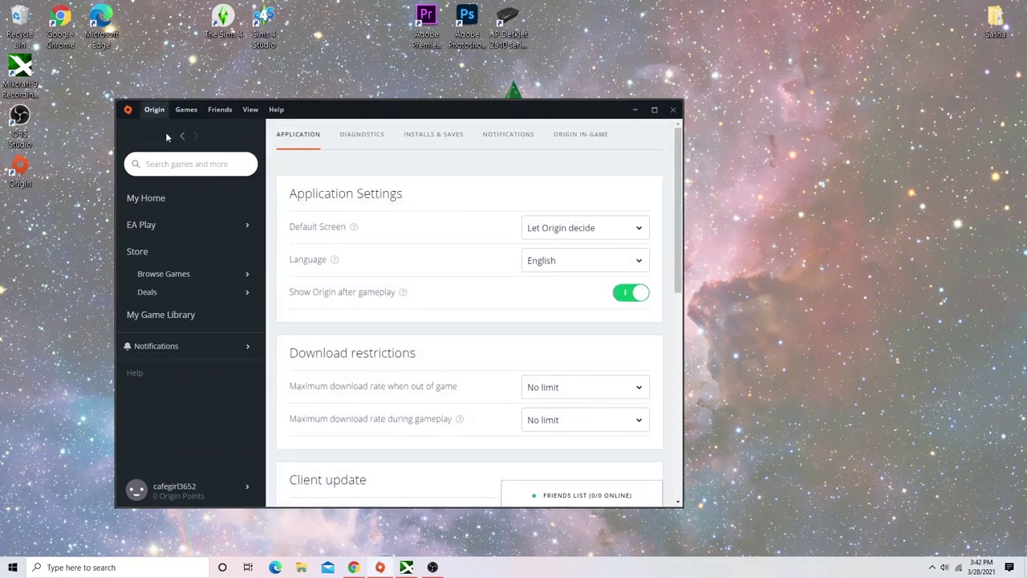
pyautogui.click(454, 138)
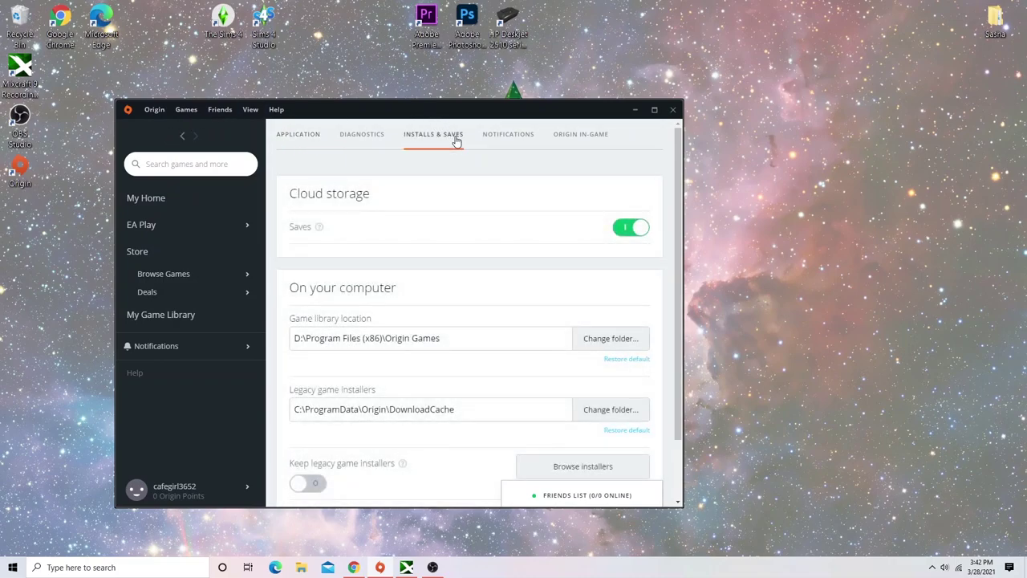
pyautogui.scroll(-1, 588, 261)
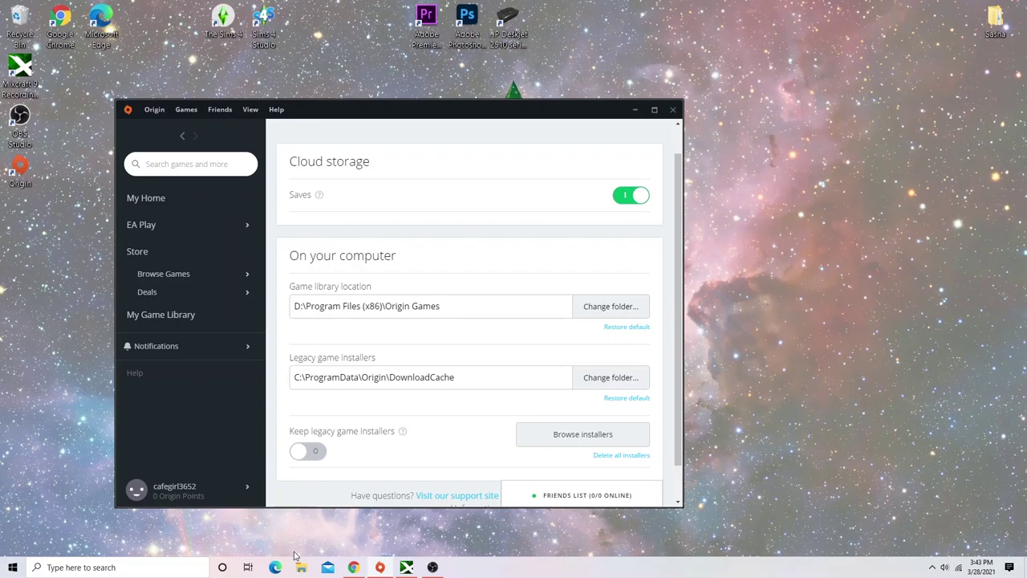
pyautogui.moveTo(465, 117); pyautogui.dragTo(487, 81)
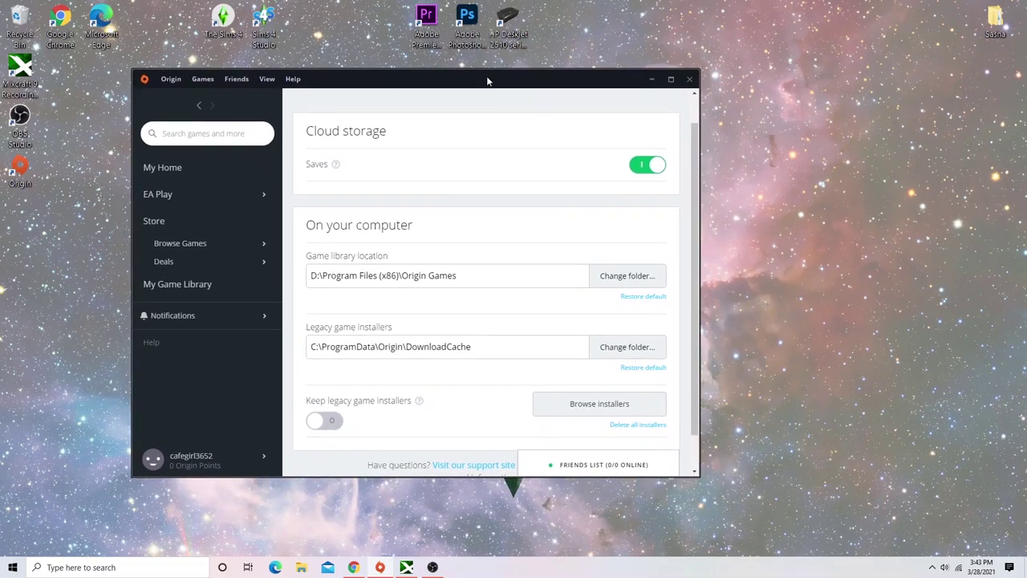
# - Minimize Origin and open the Documents\Electronic Arts folder in File Explorer
pyautogui.click(652, 78)
pyautogui.click(300, 567)
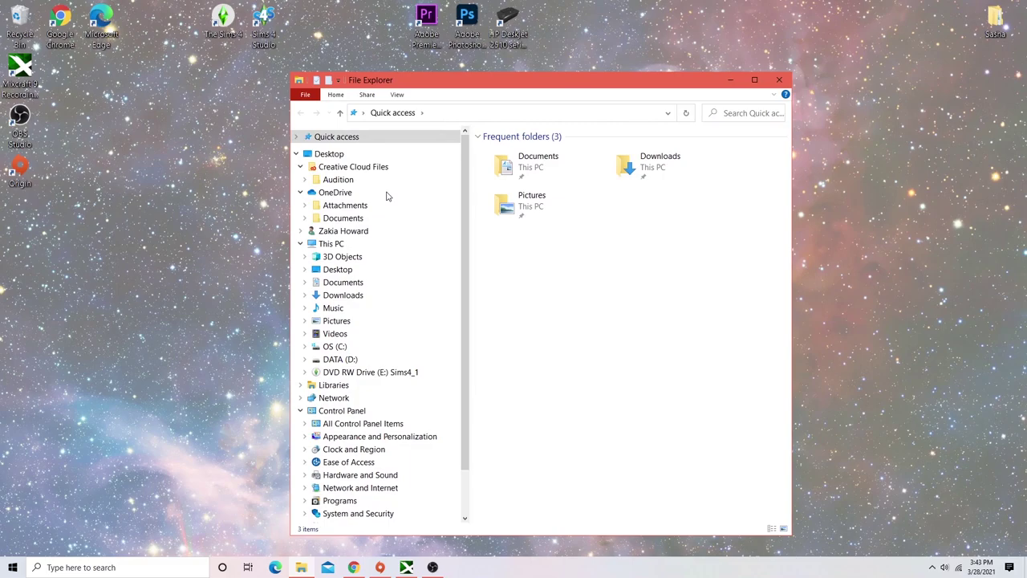
pyautogui.click(385, 218)
pyautogui.click(369, 281)
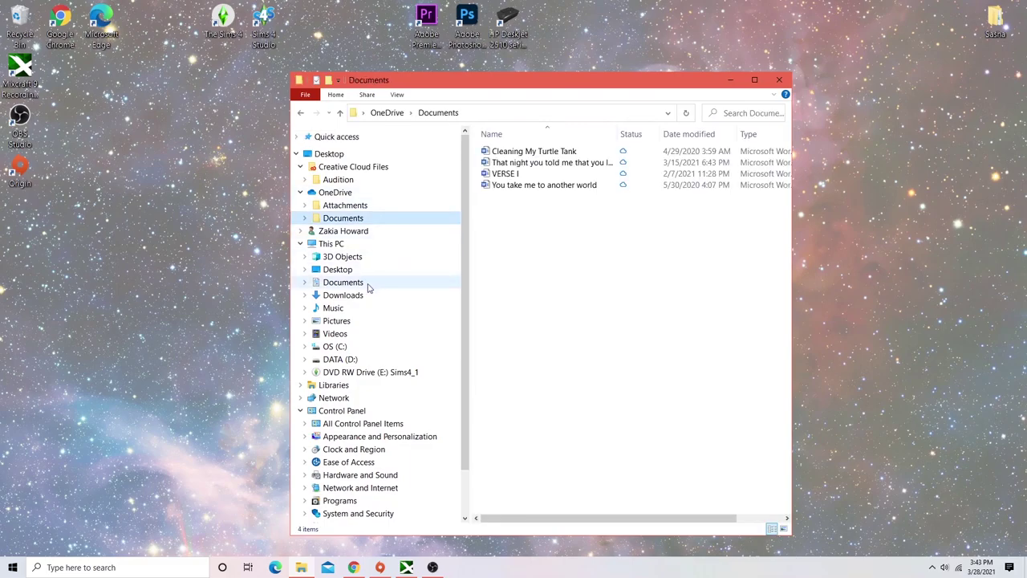
pyautogui.click(695, 178)
pyautogui.doubleClick(695, 178)
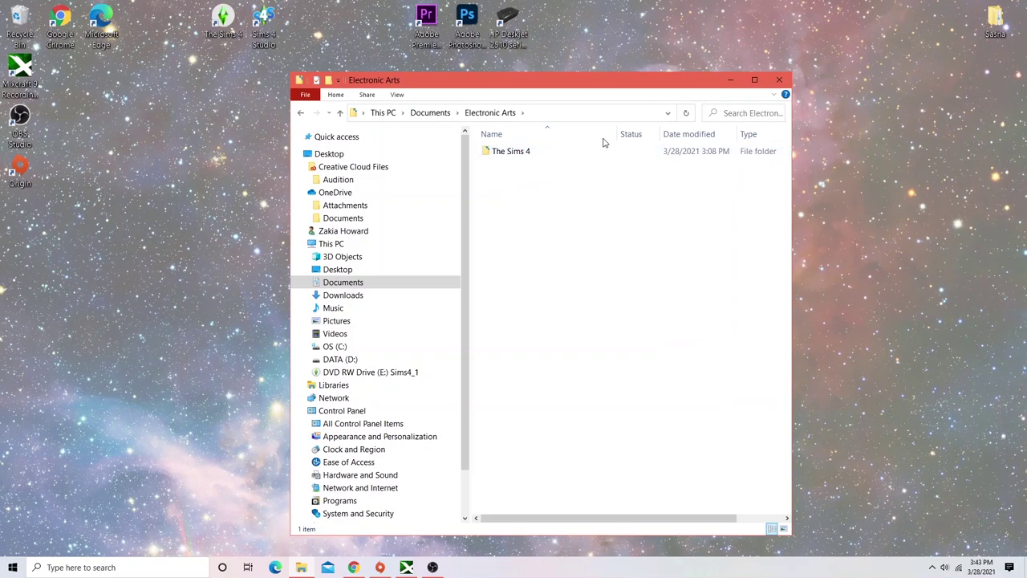
# - Confirm The Sims 4 folder is there, then view OS (C:) and This PC's drives
pyautogui.moveTo(577, 84); pyautogui.dragTo(534, 74)
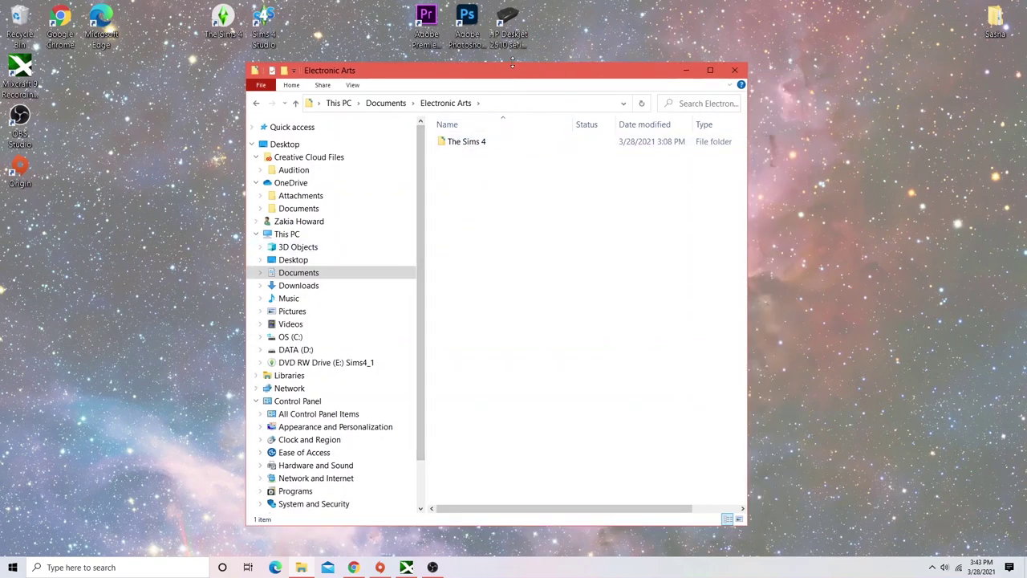
pyautogui.moveTo(515, 79); pyautogui.dragTo(469, 70)
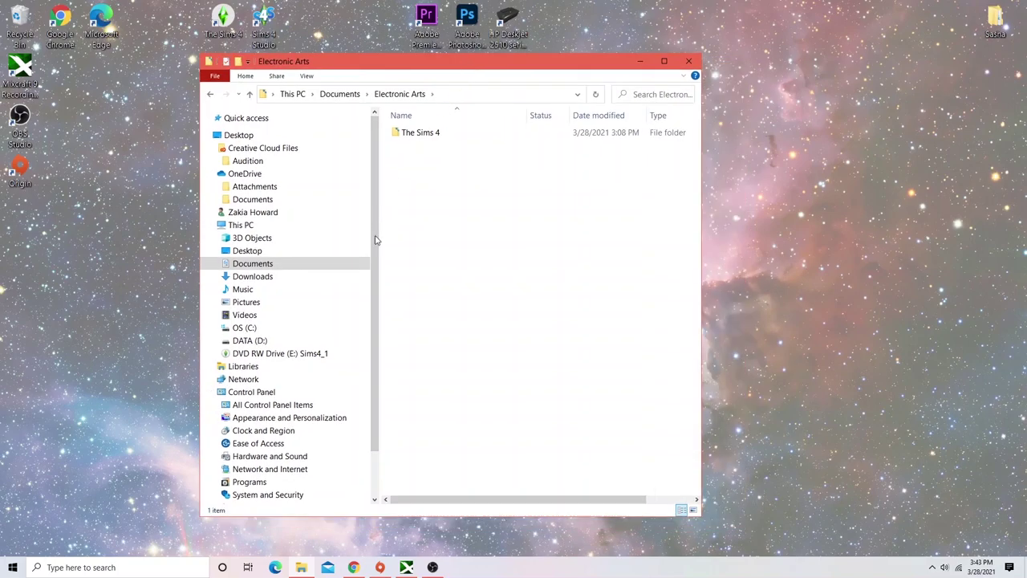
pyautogui.scroll(-2, 377, 275)
pyautogui.scroll(3, 381, 268)
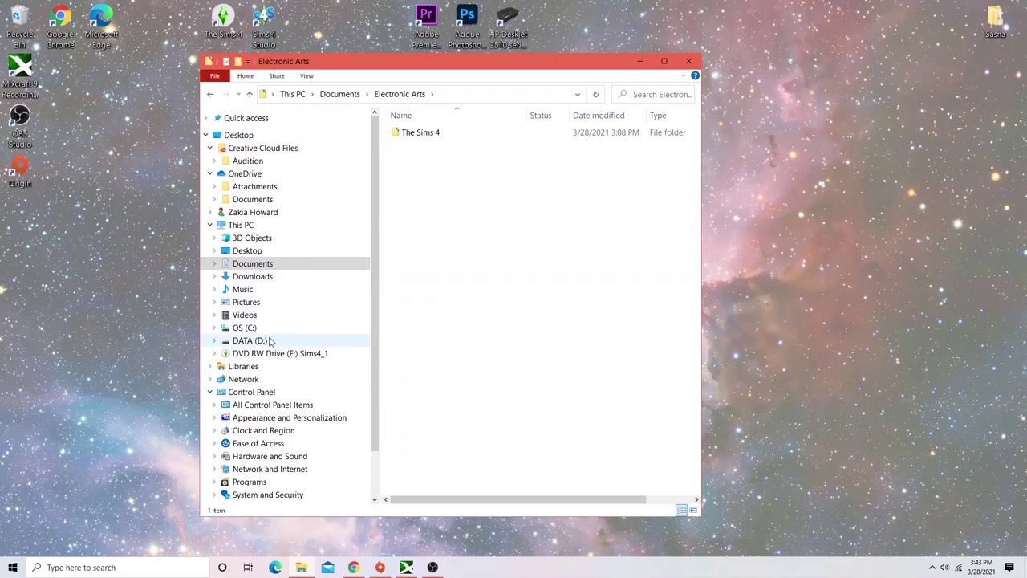
pyautogui.click(245, 328)
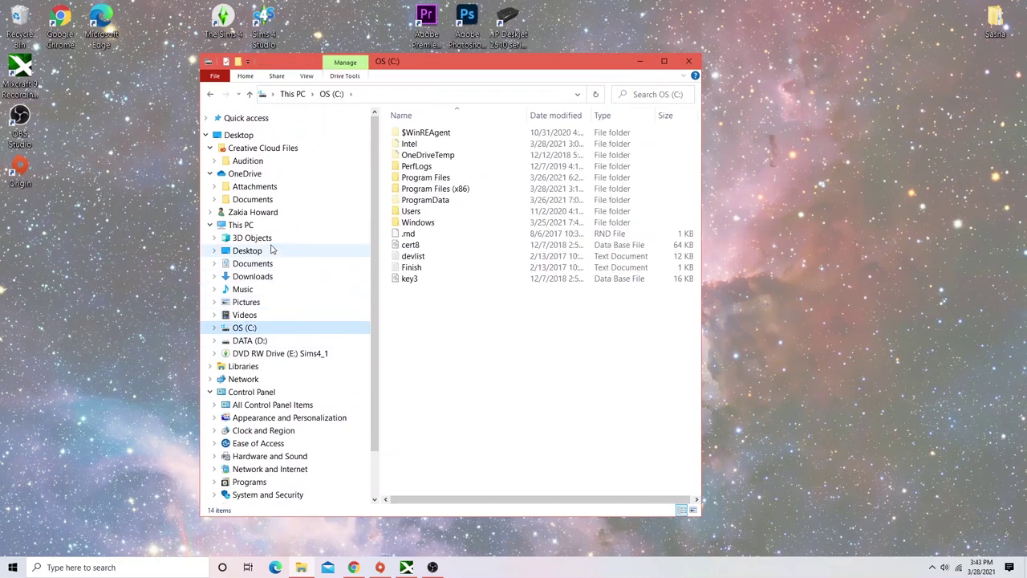
pyautogui.click(259, 228)
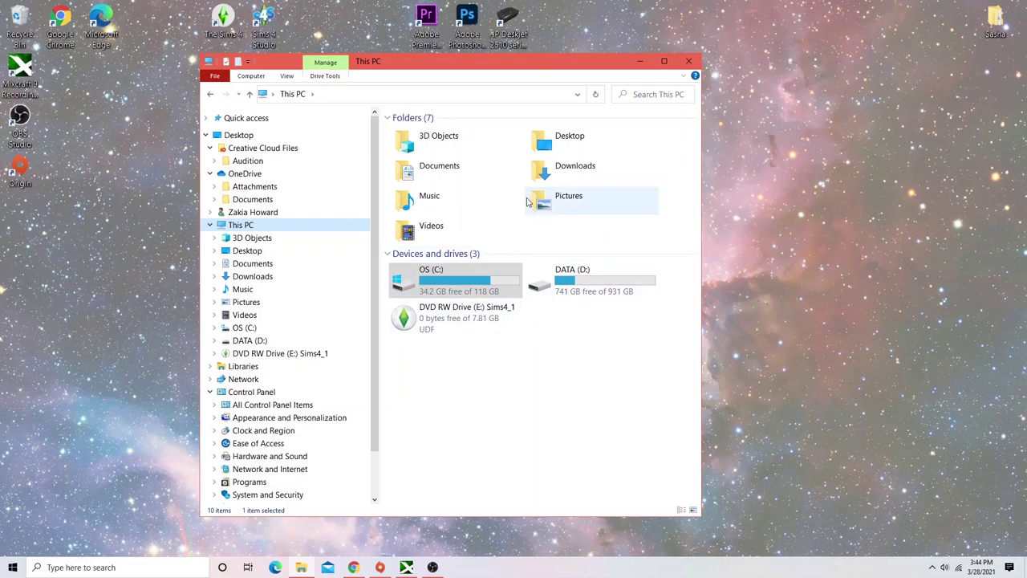
pyautogui.scroll(-2, 374, 169)
pyautogui.scroll(2, 373, 170)
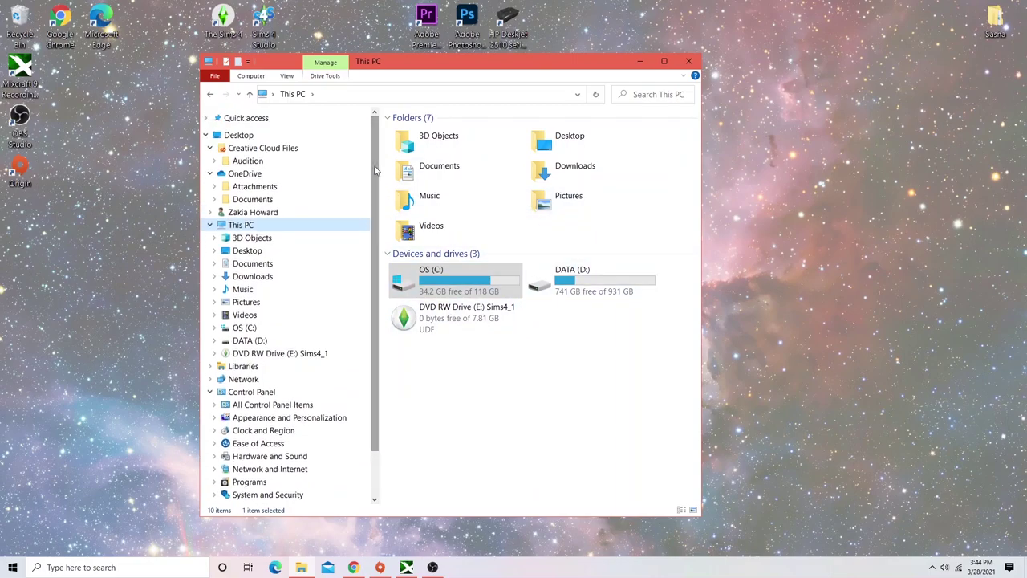
pyautogui.click(449, 211)
pyautogui.click(470, 238)
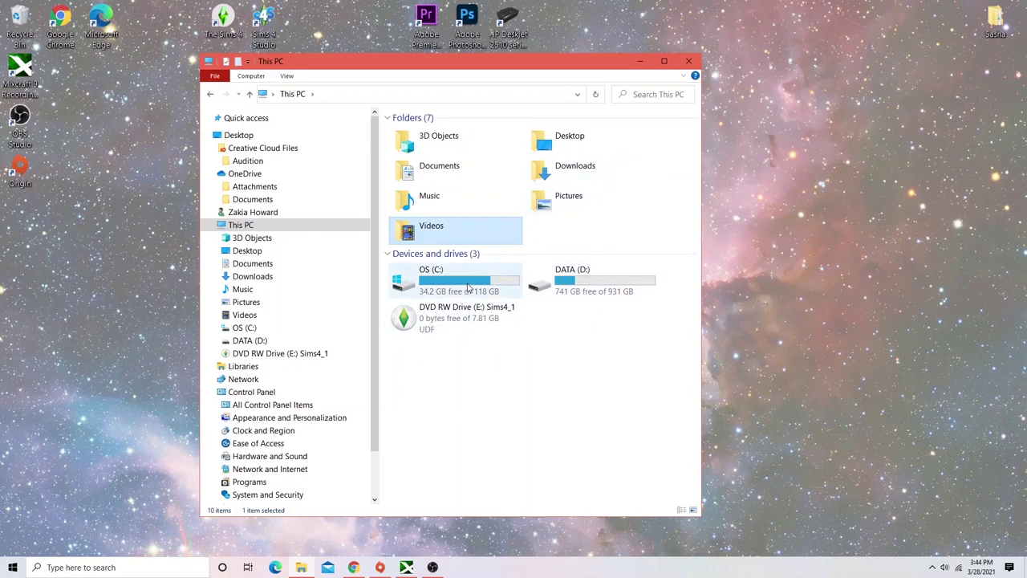
pyautogui.moveTo(470, 287)
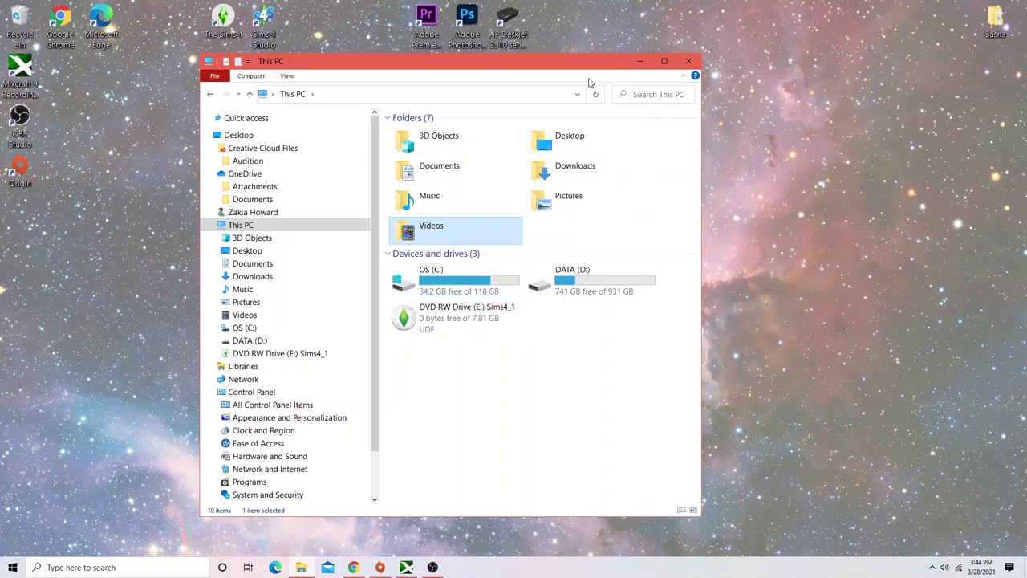
pyautogui.scroll(-2, 382, 183)
pyautogui.scroll(2, 382, 183)
pyautogui.moveTo(575, 72)
pyautogui.mouseDown()
pyautogui.moveTo(559, 59)
pyautogui.moveTo(564, 97)
pyautogui.moveTo(595, 72)
pyautogui.mouseUp()
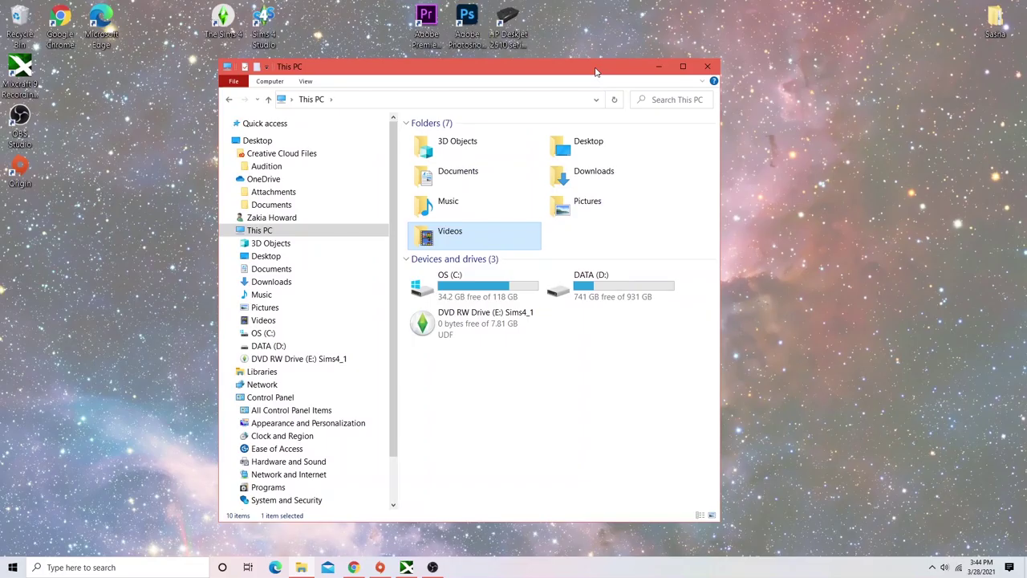